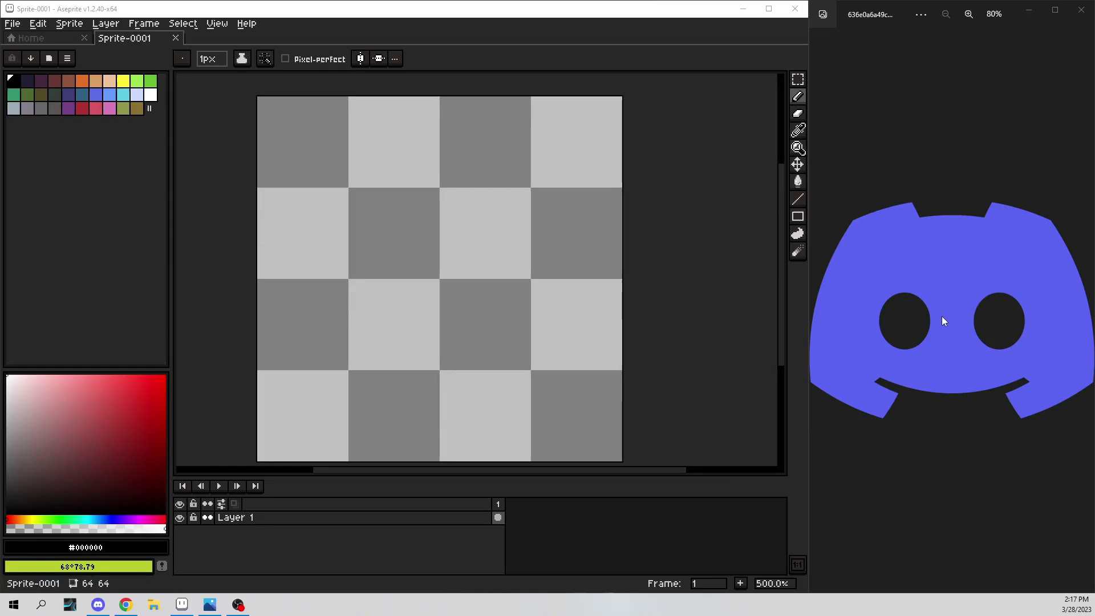
- Hide the timeline and pick the white swatch (palette index 21) as the drawing colour
mouse_move(535, 259)
left_mouse_down()
mouse_move(543, 254)
mouse_move(540, 268)
left_mouse_up()
key("Tab")
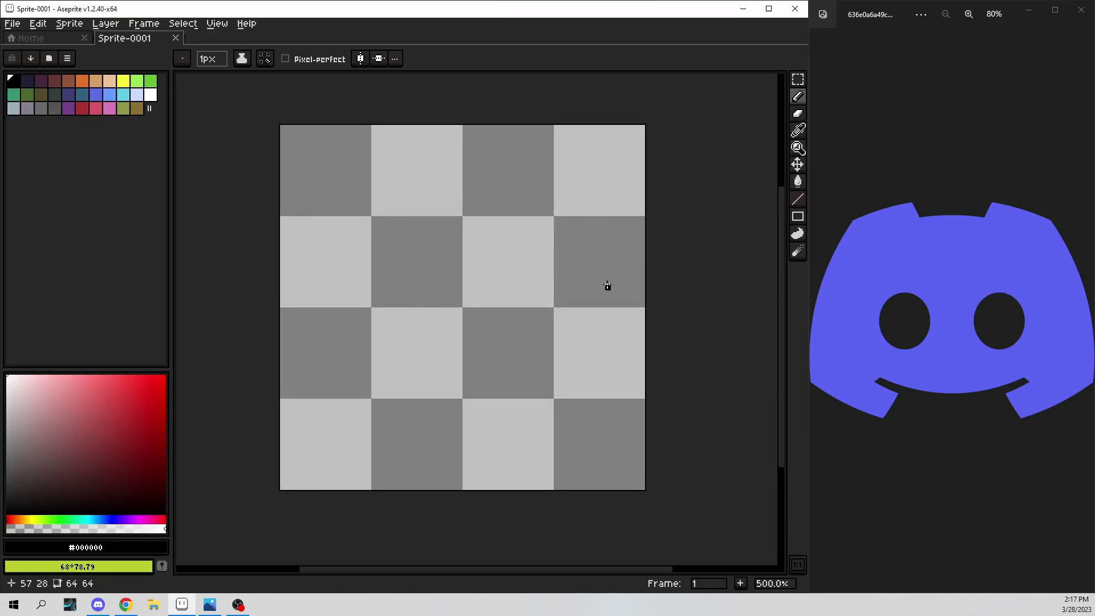
left_click(150, 95)
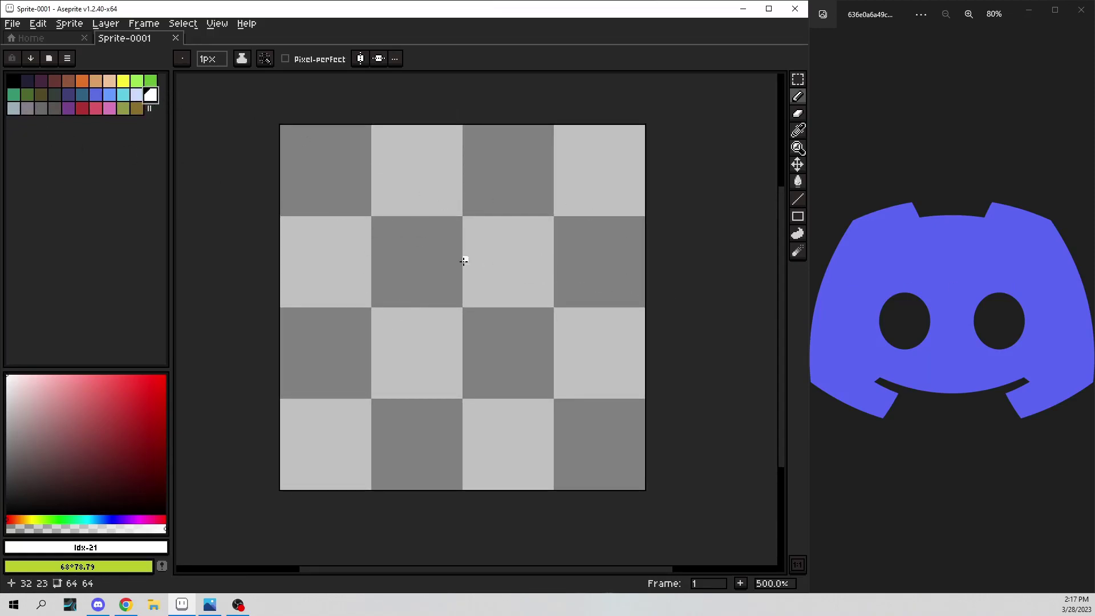
- Bucket-fill the transparent canvas white, then choose the blue swatch (index 17) as drawing colour
key("g")
left_click(413, 274)
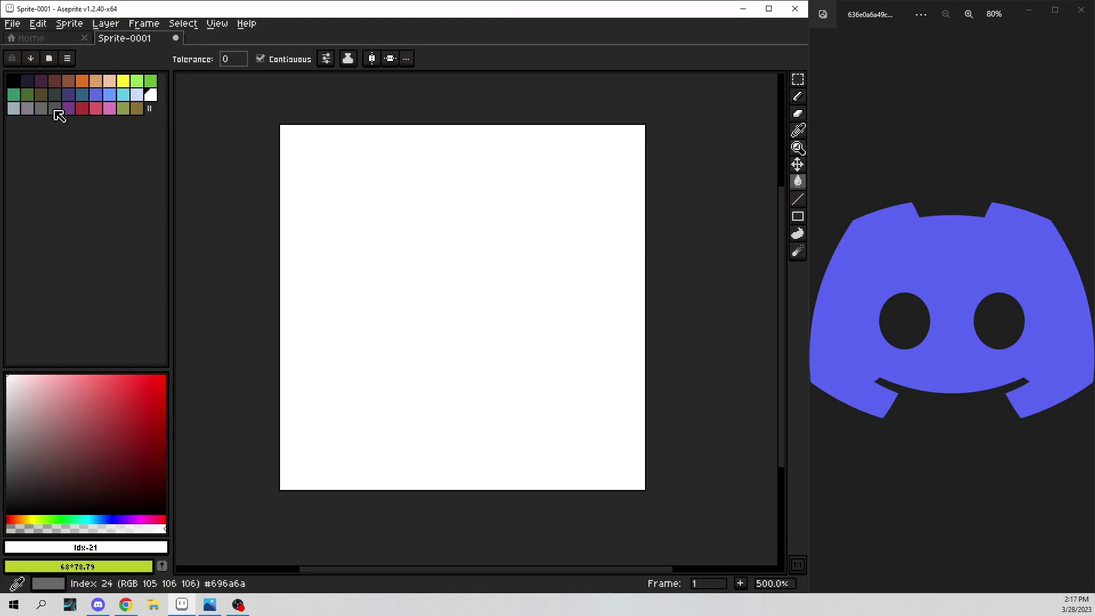
left_click(96, 94)
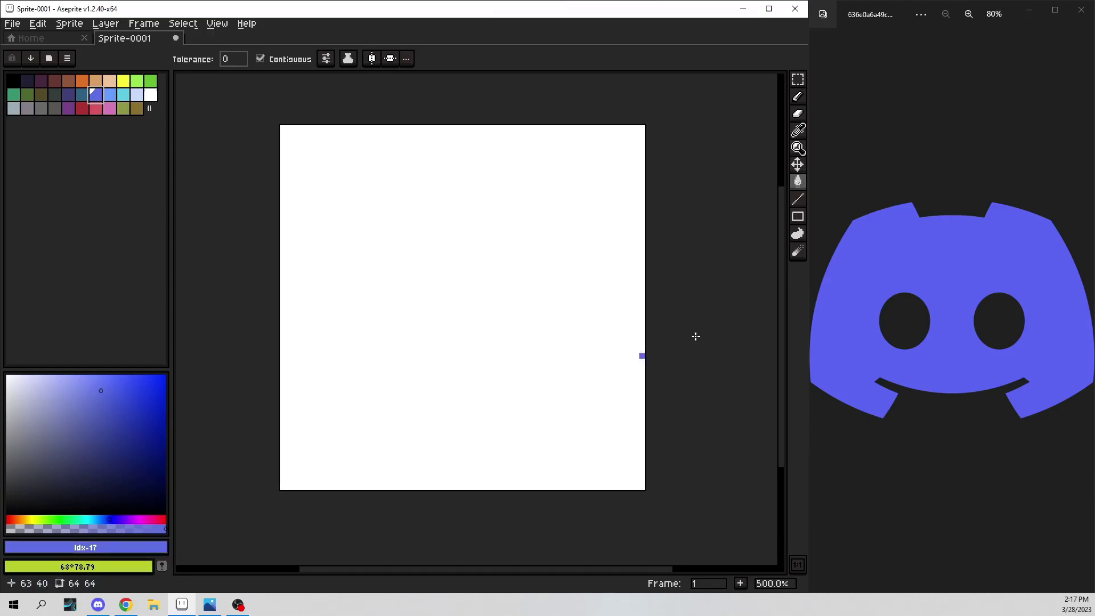
- Try blue fills on the canvas and undo each, leaving it white
left_click(429, 313)
scroll(645, 312, "down", 3)
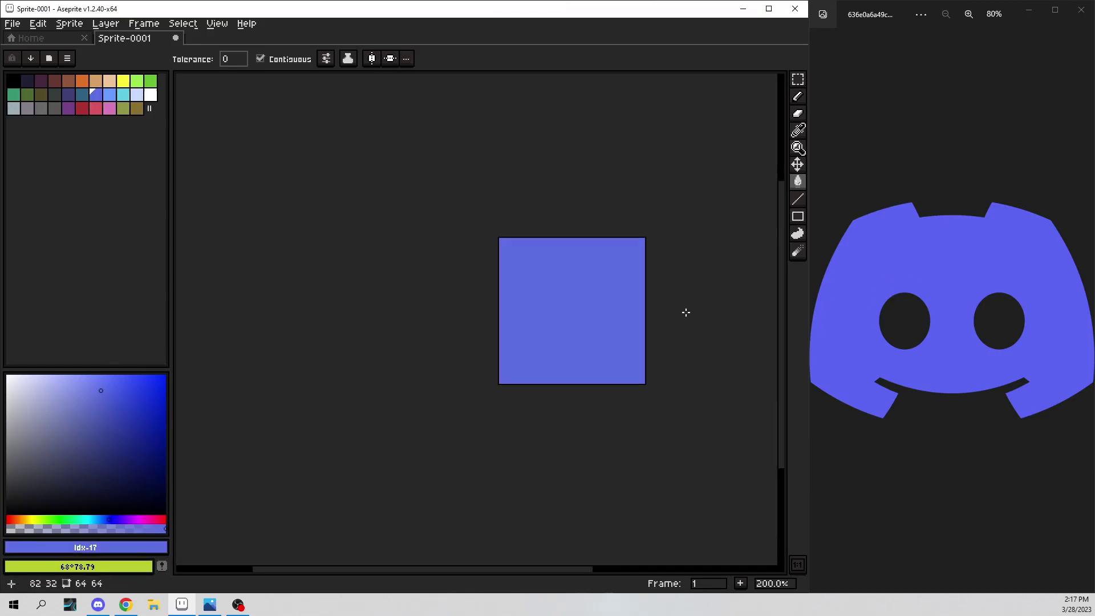
scroll(565, 303, "up", 3)
scroll(574, 341, "left", 3)
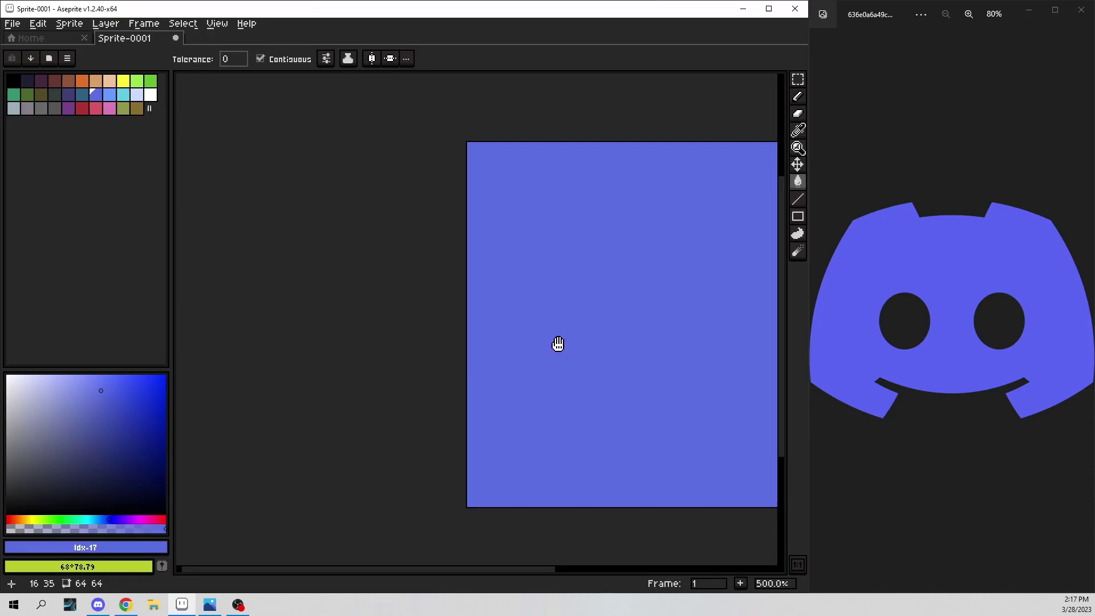
key("ctrl+z")
scroll(379, 354, "right", 5)
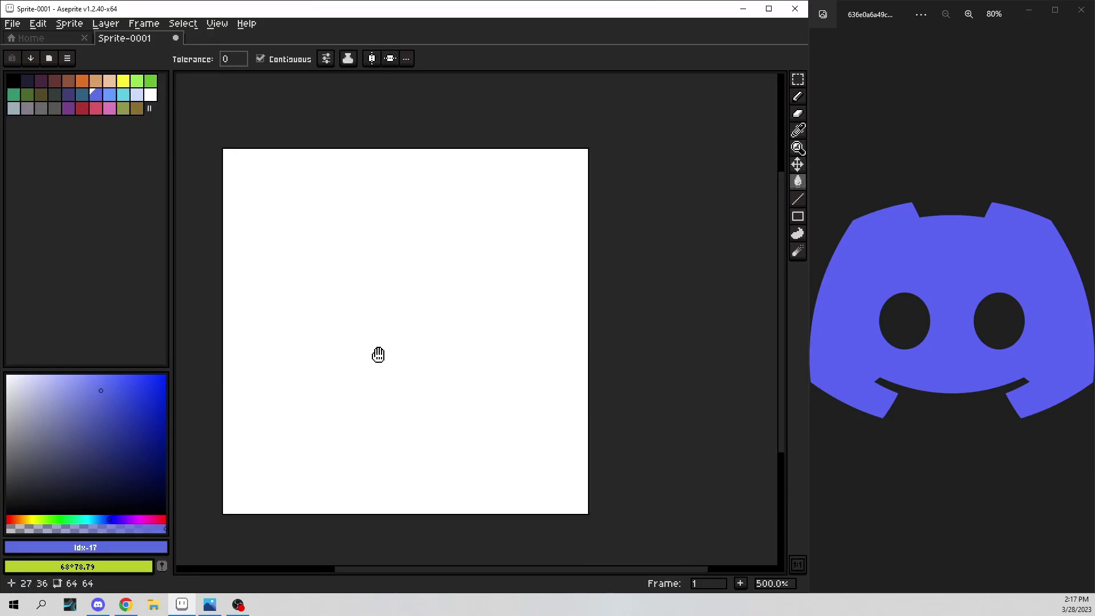
left_click(399, 337)
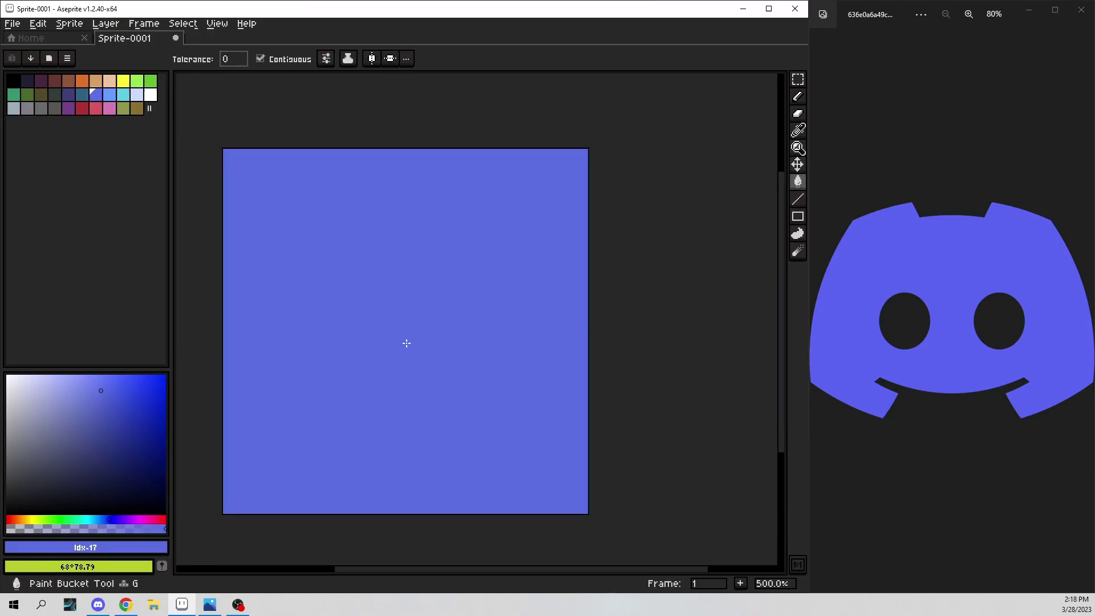
scroll(485, 337, "left", 3)
key("ctrl+z")
- Switch to the Pencil and turn on horizontal symmetry
key("b")
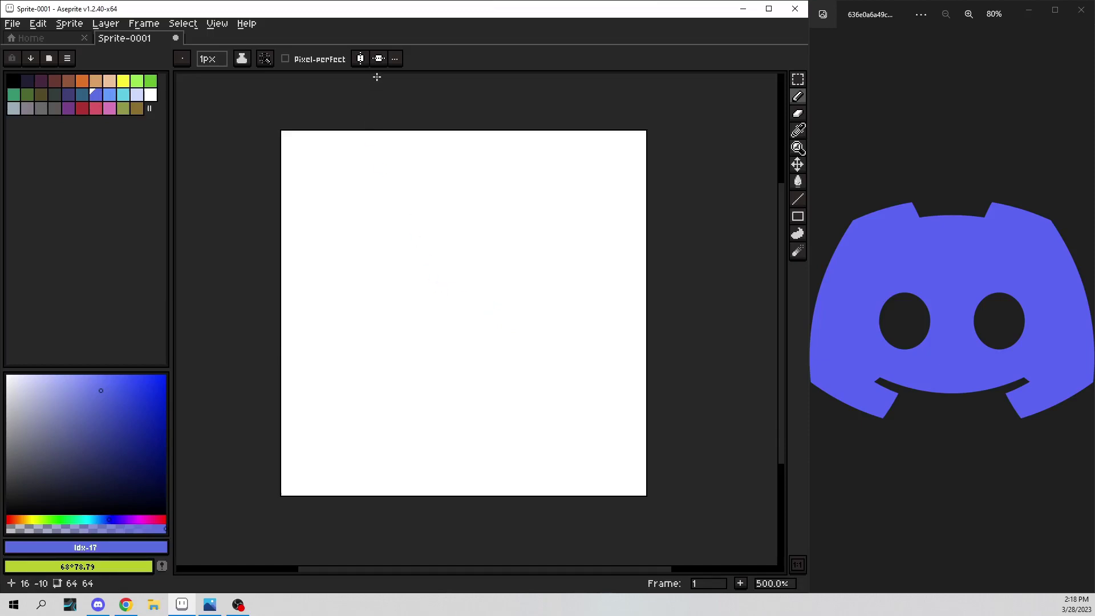
left_click(360, 60)
left_click(362, 62)
left_click(360, 60)
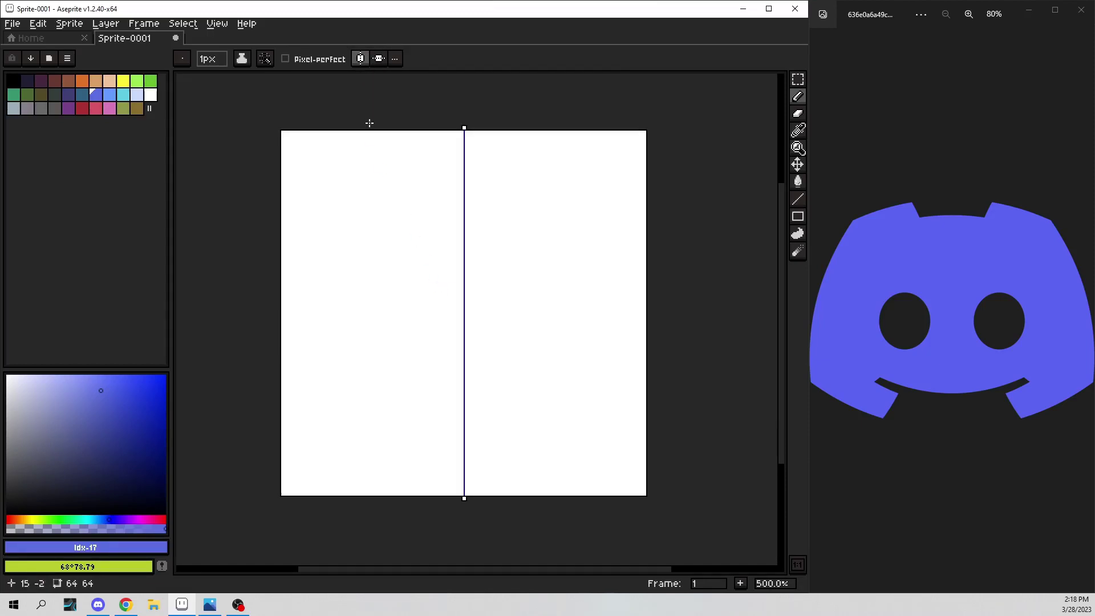
left_click(361, 60)
left_click(360, 61)
- Draw the mirrored controller-shaped logo outline in blue, undoing two failed attempts
mouse_move(471, 202)
left_mouse_down()
mouse_move(395, 214)
mouse_move(326, 279)
mouse_move(330, 310)
mouse_move(381, 352)
mouse_move(434, 311)
mouse_move(436, 283)
mouse_move(460, 345)
mouse_move(365, 428)
mouse_move(366, 371)
mouse_move(488, 423)
left_mouse_up()
key("ctrl+z")
mouse_move(329, 225)
left_mouse_down()
mouse_move(431, 211)
mouse_move(450, 322)
mouse_move(388, 433)
mouse_move(316, 388)
mouse_move(389, 318)
mouse_move(302, 274)
mouse_move(306, 223)
mouse_move(333, 214)
left_mouse_up()
key("ctrl+z")
scroll(346, 281, "up", 1)
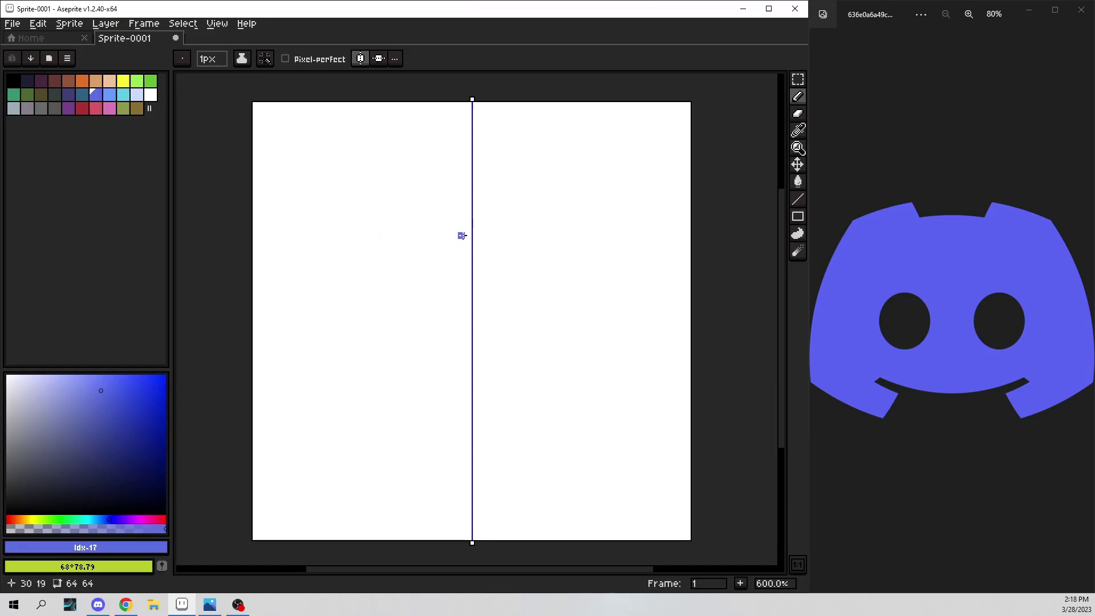
mouse_move(466, 221)
left_mouse_down()
mouse_move(397, 229)
mouse_move(387, 209)
mouse_move(308, 232)
mouse_move(289, 268)
mouse_move(260, 416)
mouse_move(296, 450)
mouse_move(370, 486)
mouse_move(389, 450)
mouse_move(367, 443)
mouse_move(375, 433)
mouse_move(469, 456)
left_mouse_up()
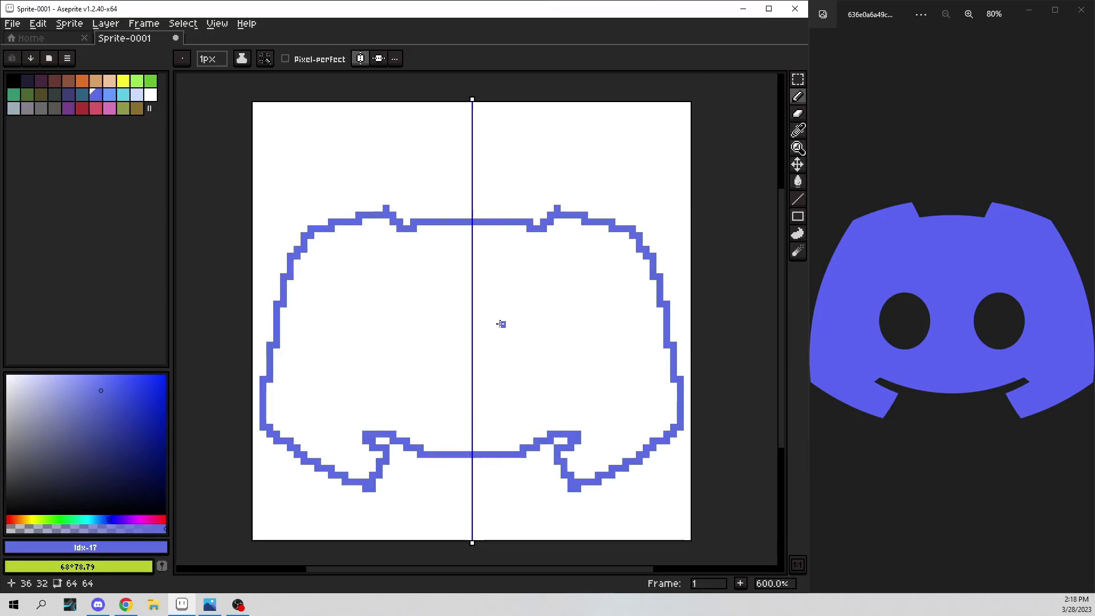
- Bucket-fill the outline's interior blue, undoing an accidental blue fill of the white background
key("g")
left_click(505, 300)
scroll(521, 308, "down", 3)
scroll(513, 316, "up", 2)
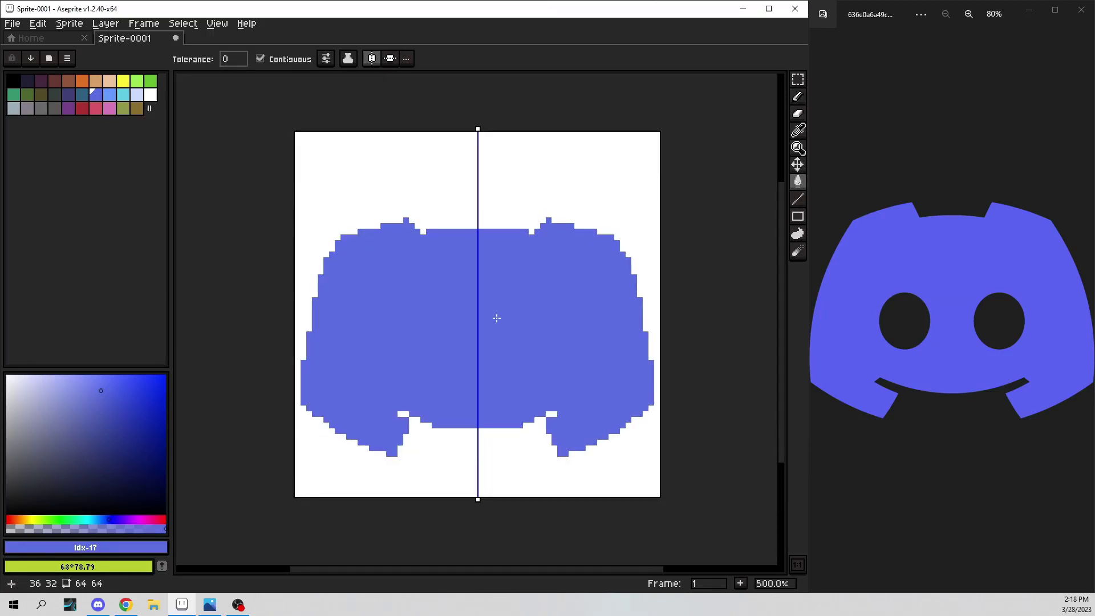
scroll(536, 313, "down", 6)
scroll(433, 312, "up", 6)
left_click_drag(489, 300, 647, 294)
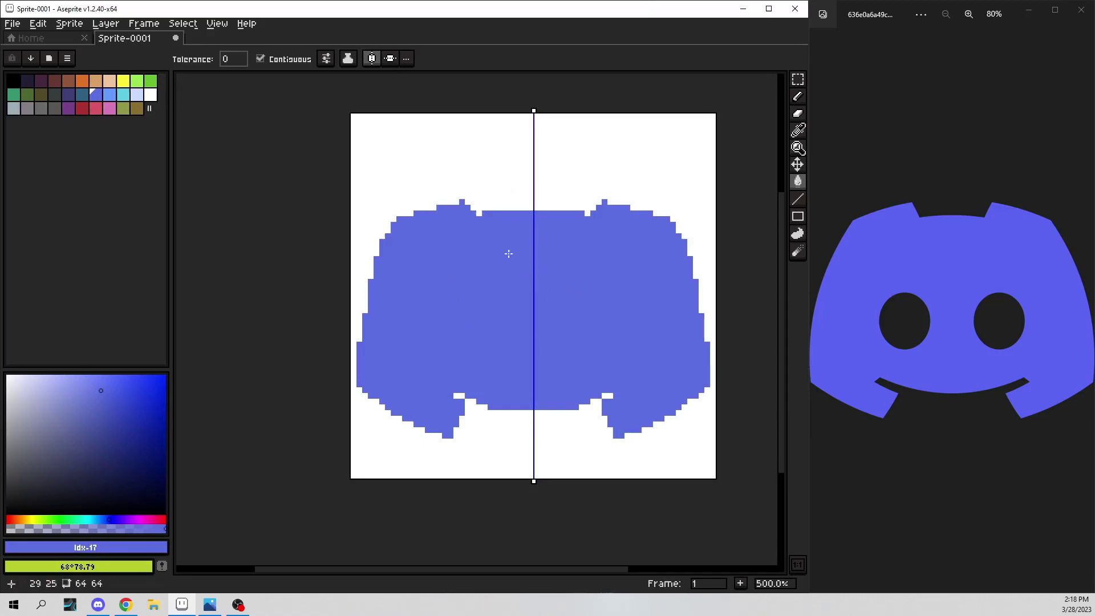
left_click(613, 145)
key("ctrl+z")
key("b")
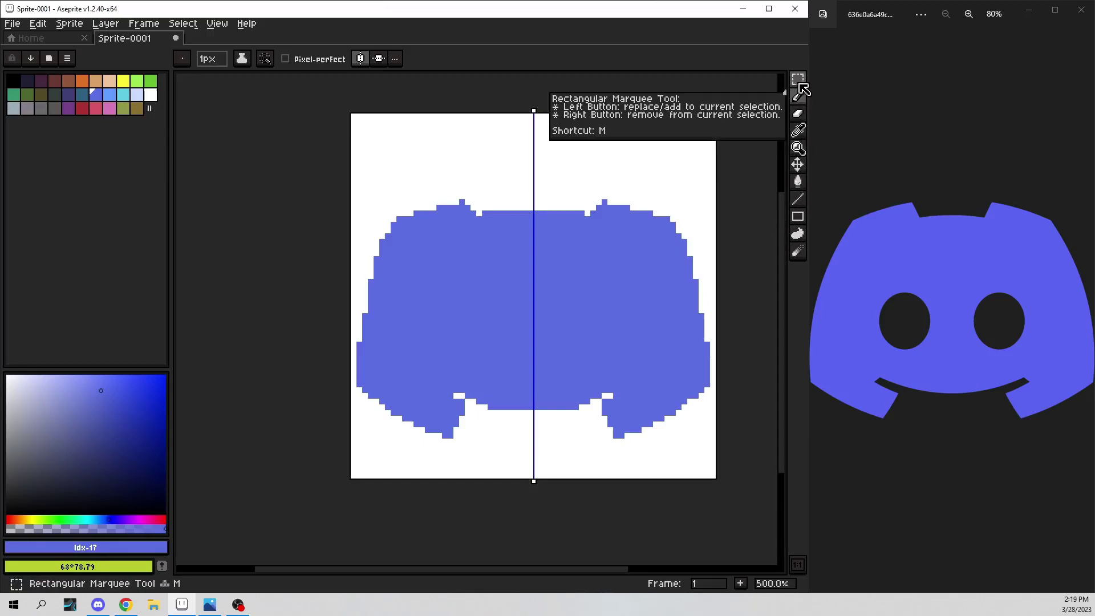
key("g")
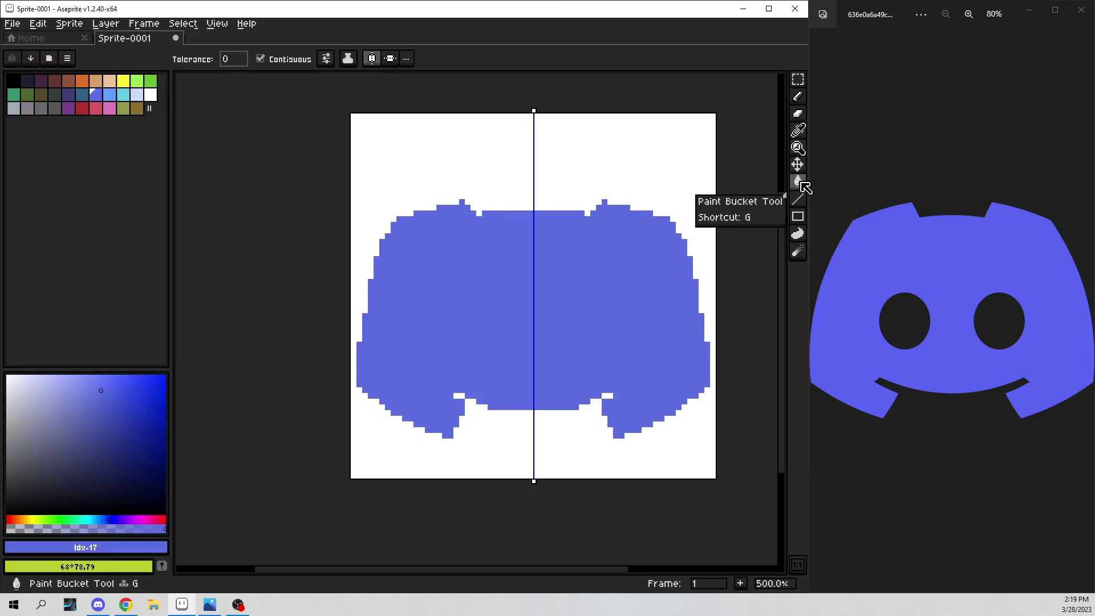
- Try whitening the left leg notch with eyedropped background white, then partly undo it
left_click(797, 97)
scroll(506, 245, "down", 2)
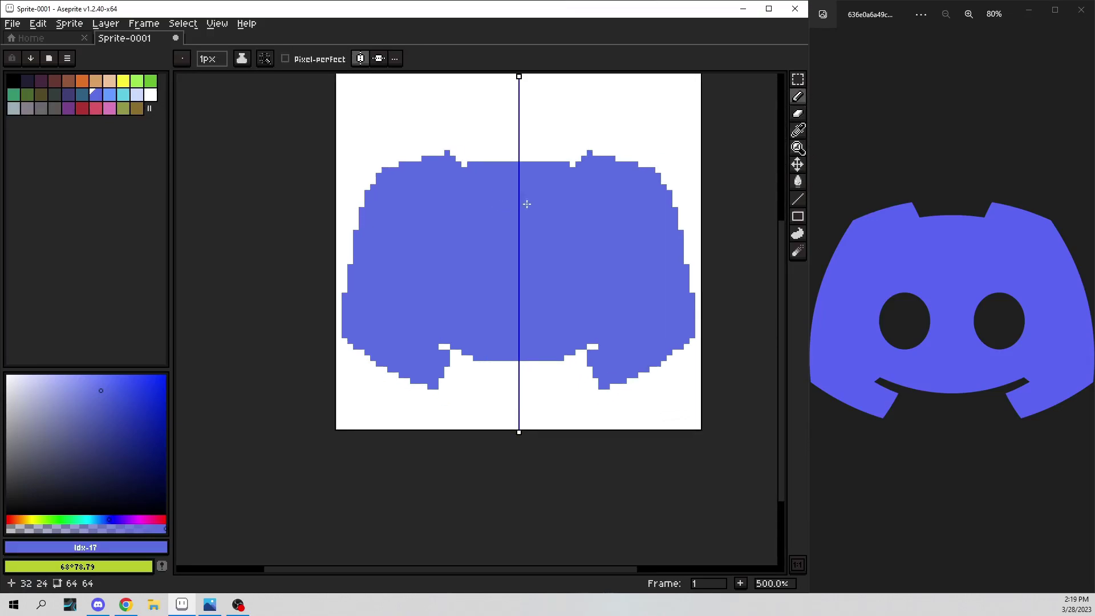
scroll(538, 190, "up", 1)
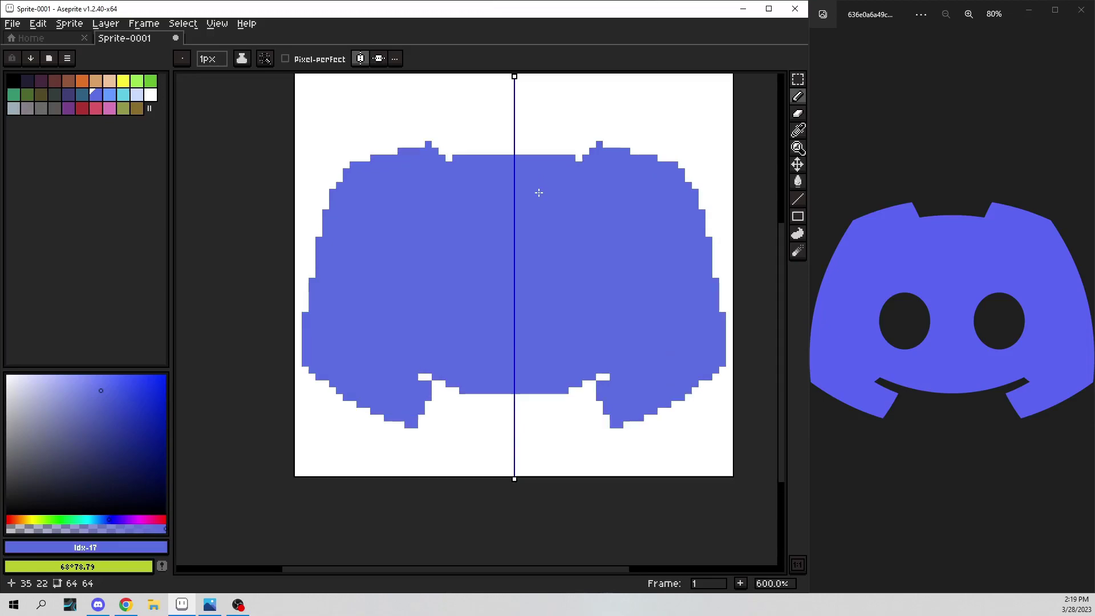
scroll(440, 416, "up", 1)
key("e")
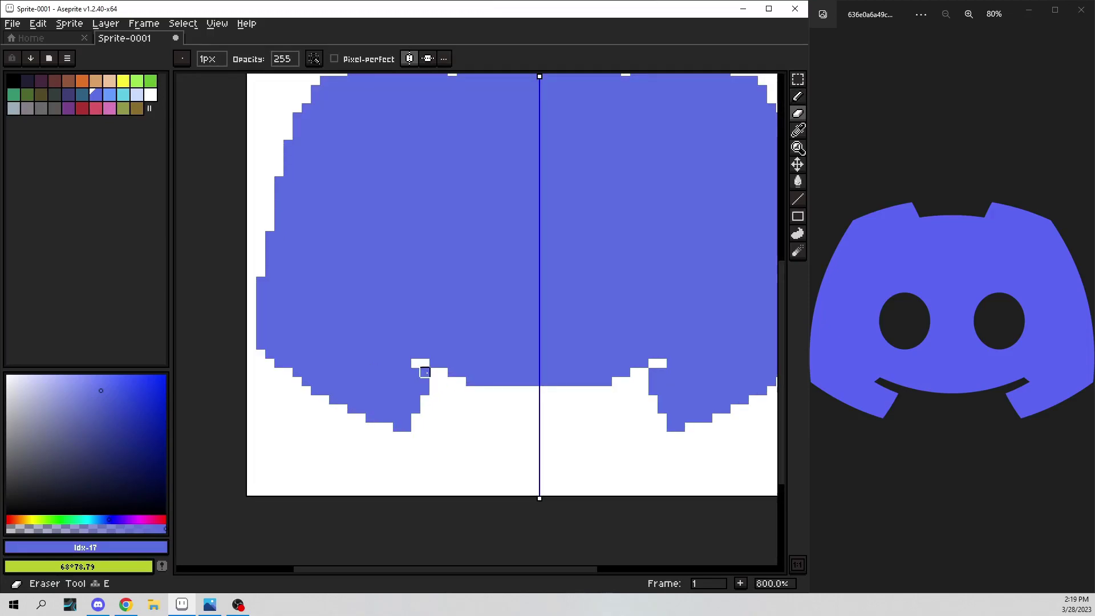
left_click(425, 372)
key("ctrl+z")
key("i")
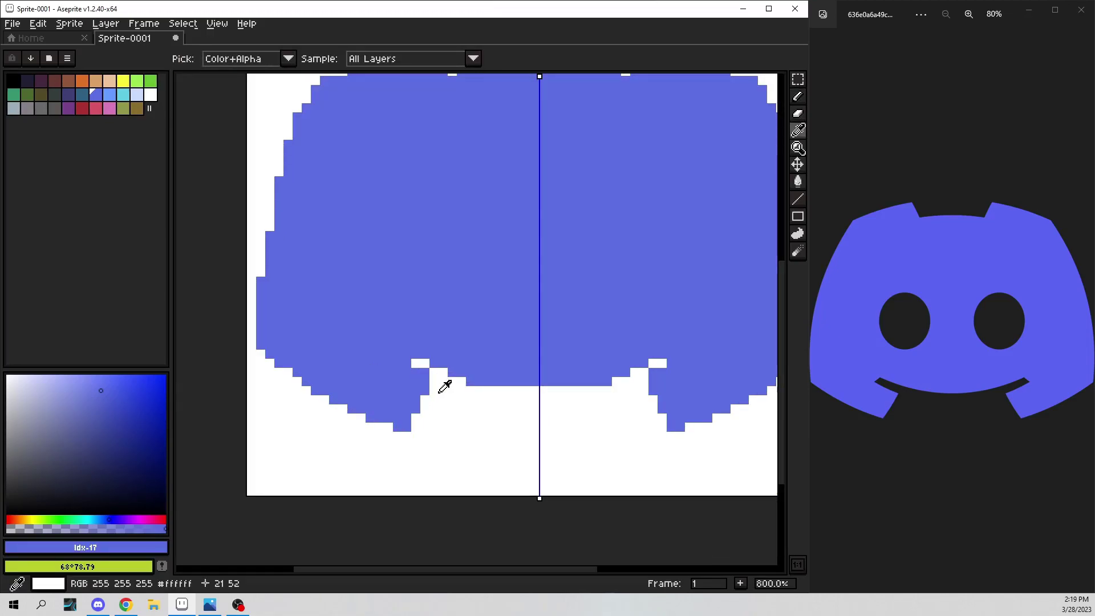
left_click(435, 379)
key("b")
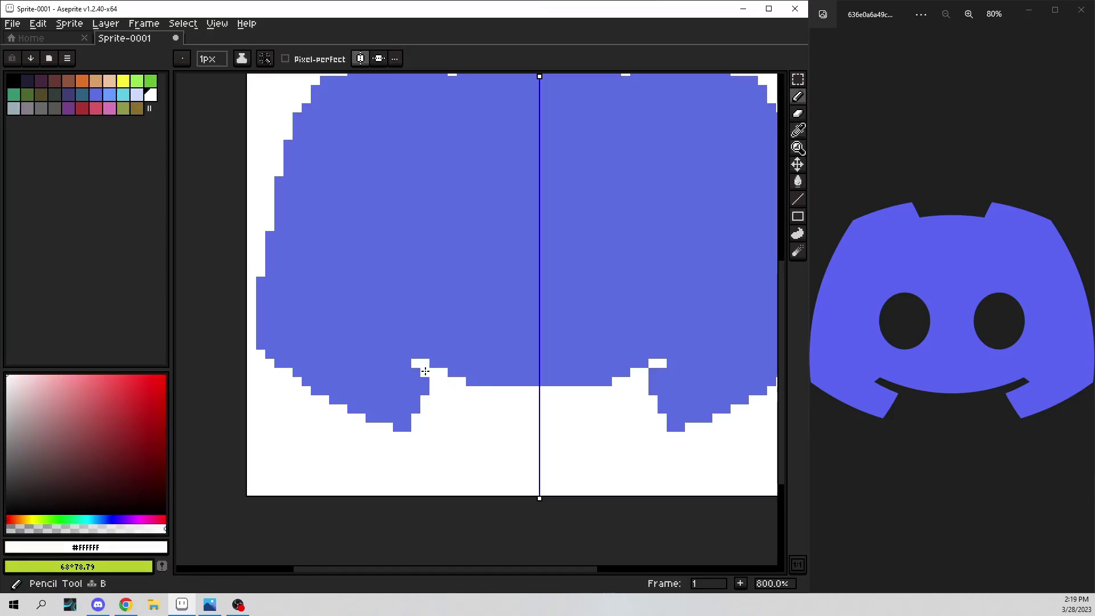
left_click_drag(424, 372, 416, 371)
key("ctrl+z")
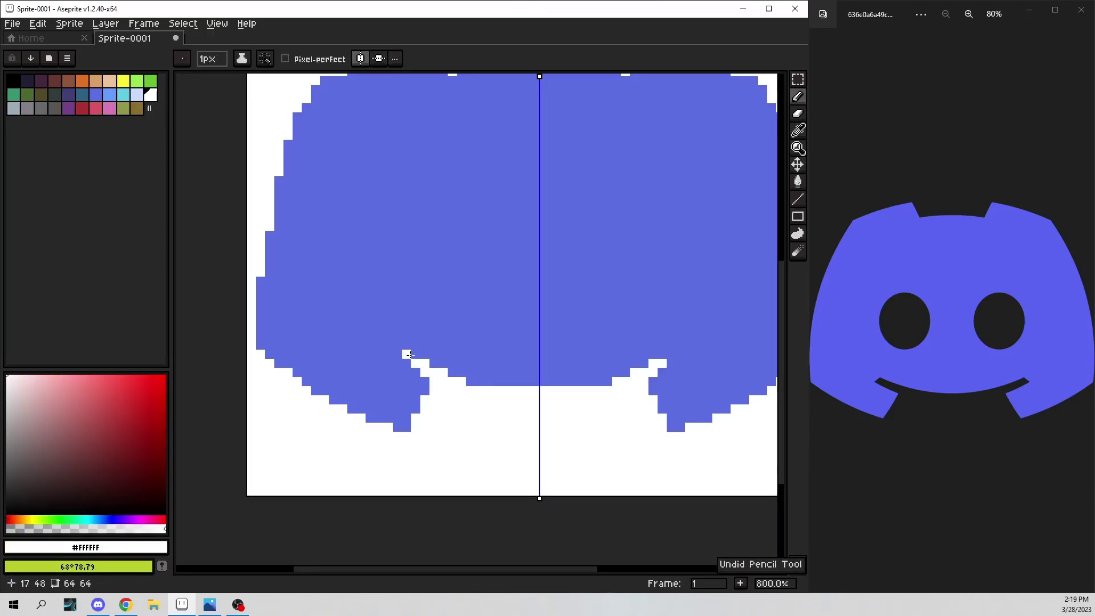
- Undo the remaining notch pixels and trim the feet's bottom row with white
scroll(575, 369, "down", 6)
scroll(573, 376, "up", 7)
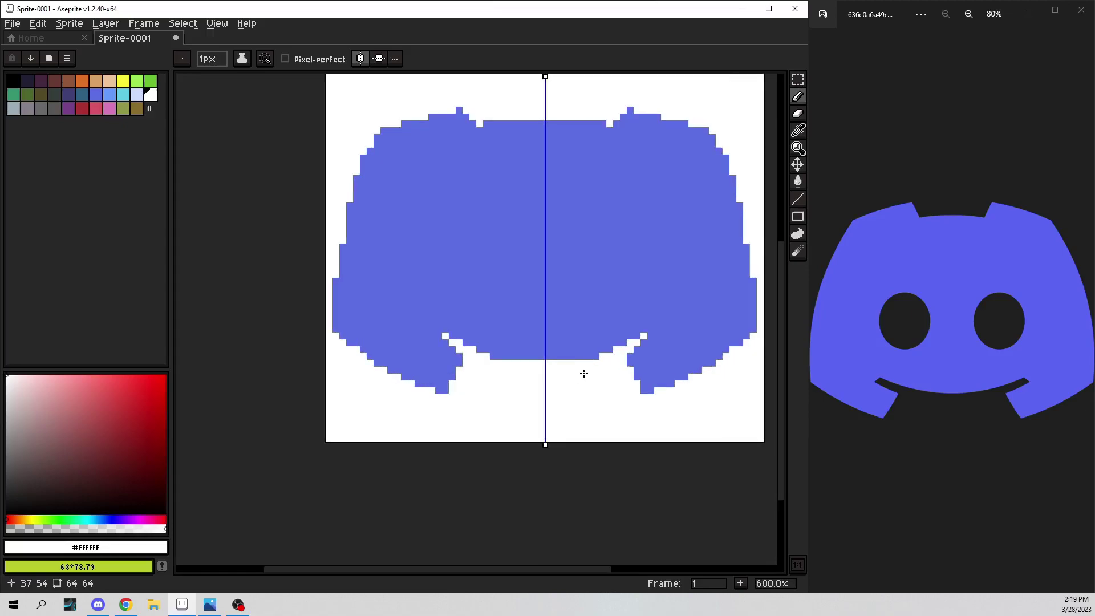
scroll(669, 312, "down", 7)
scroll(669, 313, "down", 1)
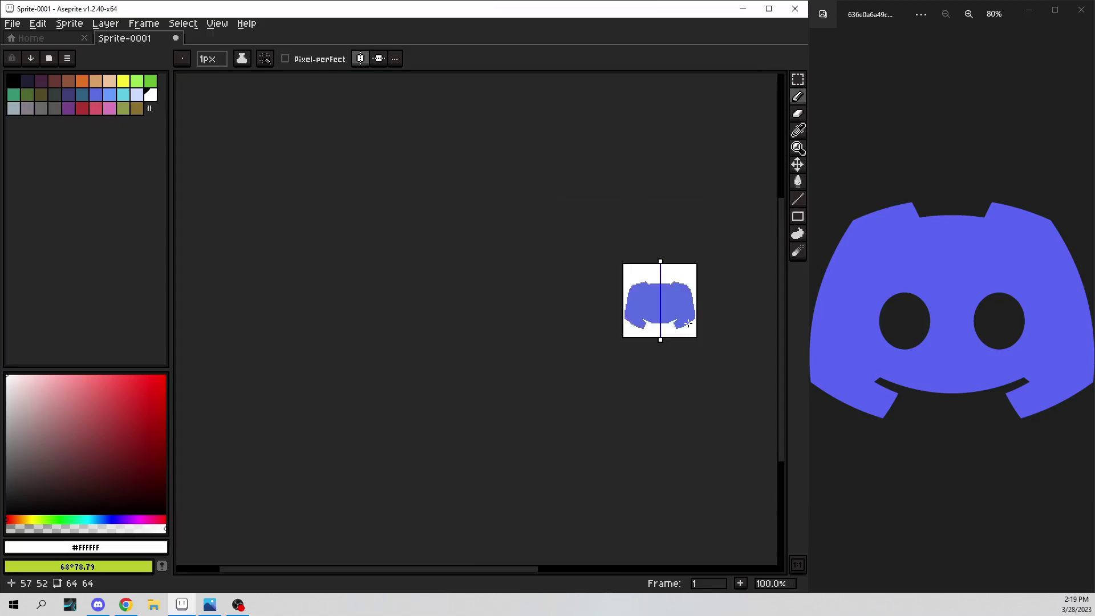
key("ctrl+z")
scroll(656, 317, "up", 8)
scroll(640, 323, "down", 4)
scroll(639, 323, "down", 3)
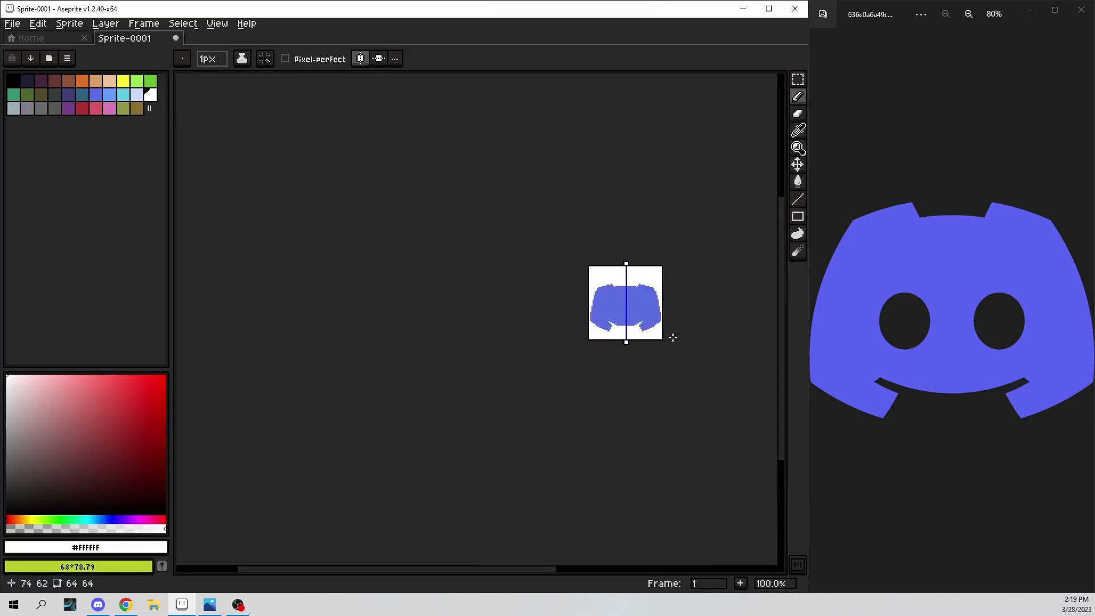
scroll(668, 333, "up", 7)
scroll(615, 329, "down", 2)
scroll(615, 329, "down", 1)
scroll(604, 348, "up", 1)
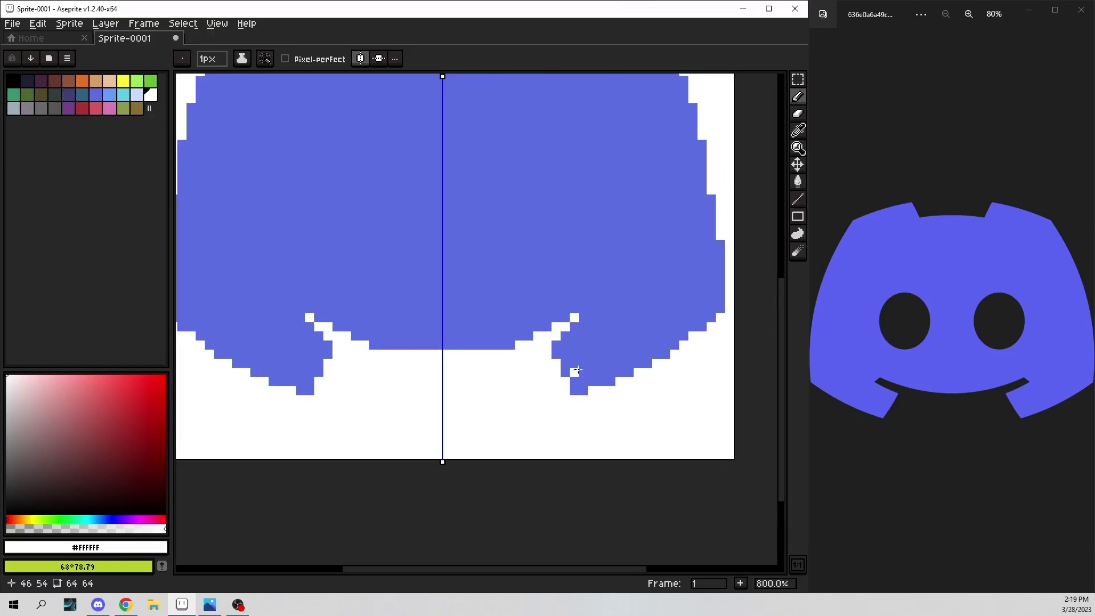
scroll(586, 381, "down", 1)
scroll(593, 399, "up", 1)
left_click_drag(610, 407, 568, 407)
scroll(569, 407, "down", 5)
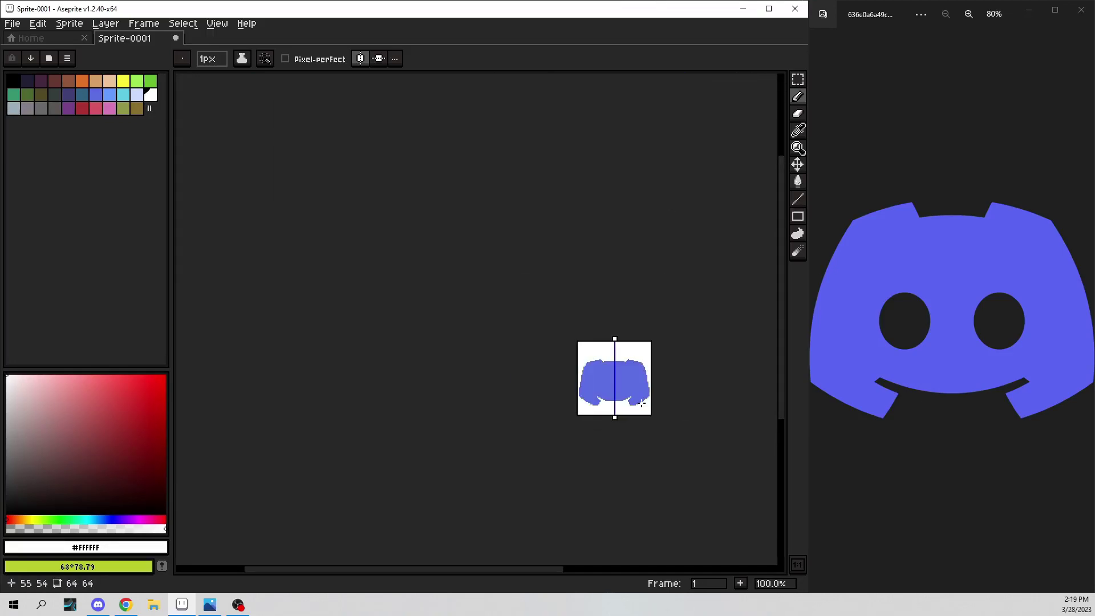
scroll(605, 399, "up", 7)
scroll(605, 399, "down", 2)
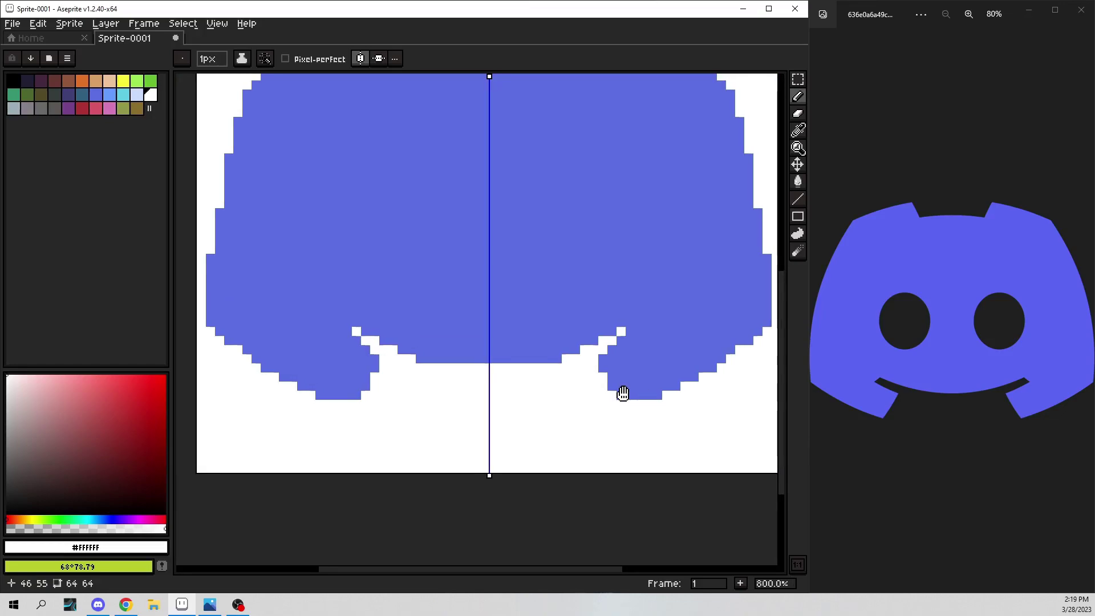
- Pick the logo blue #5b6ee1 and add a mirrored row of blue pixels under both feet
key("i")
left_click(617, 373)
key("b")
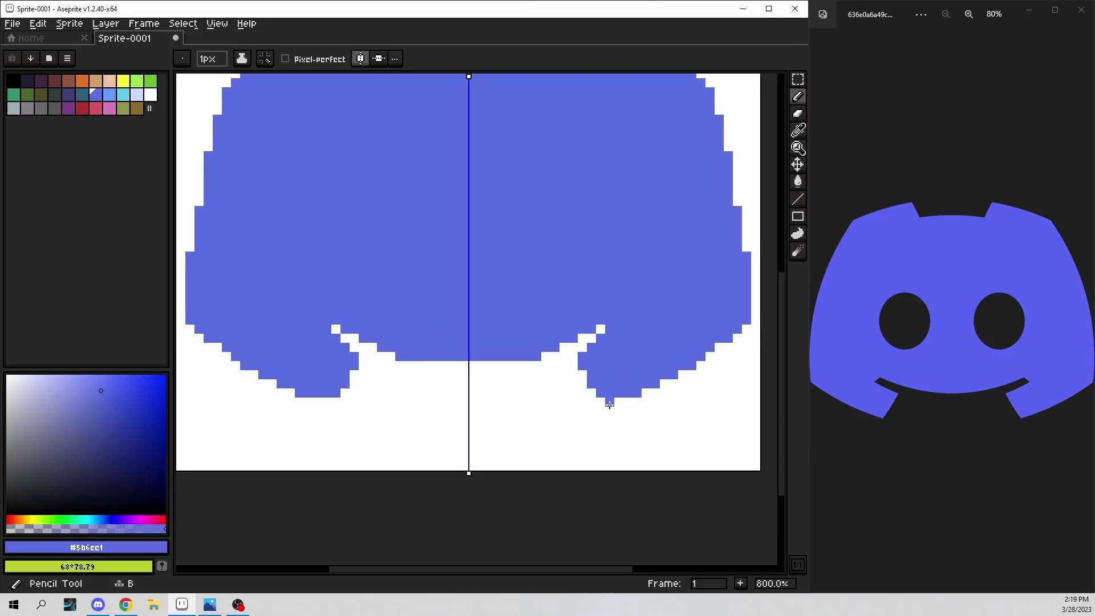
mouse_move(609, 402)
left_mouse_down()
mouse_move(716, 349)
mouse_move(723, 349)
left_mouse_up()
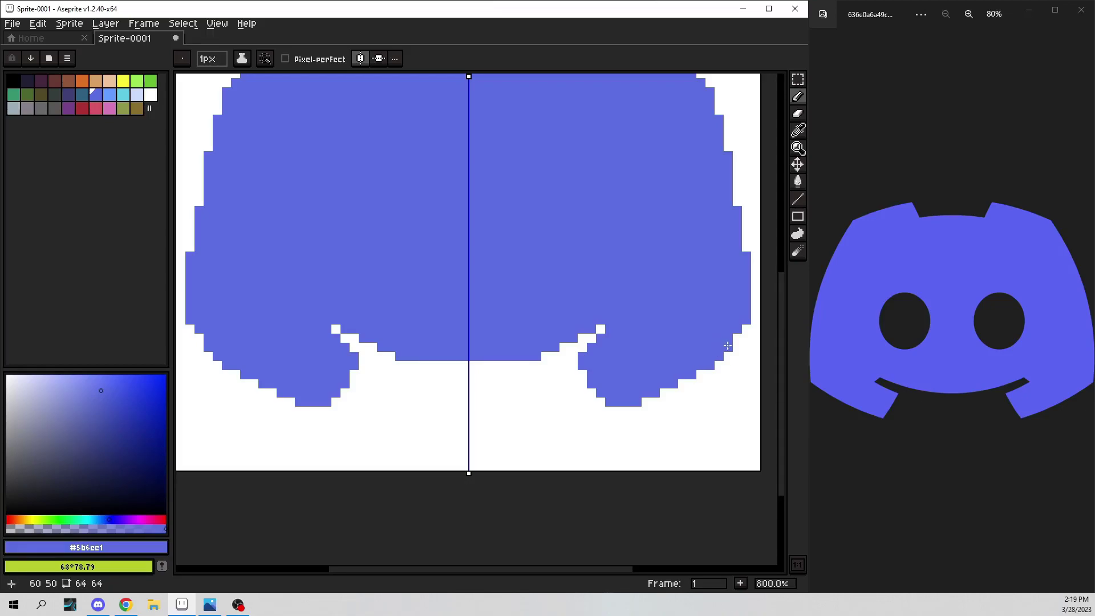
- Centre the sprite and round off the top edges of both ears
scroll(732, 347, "down", 3)
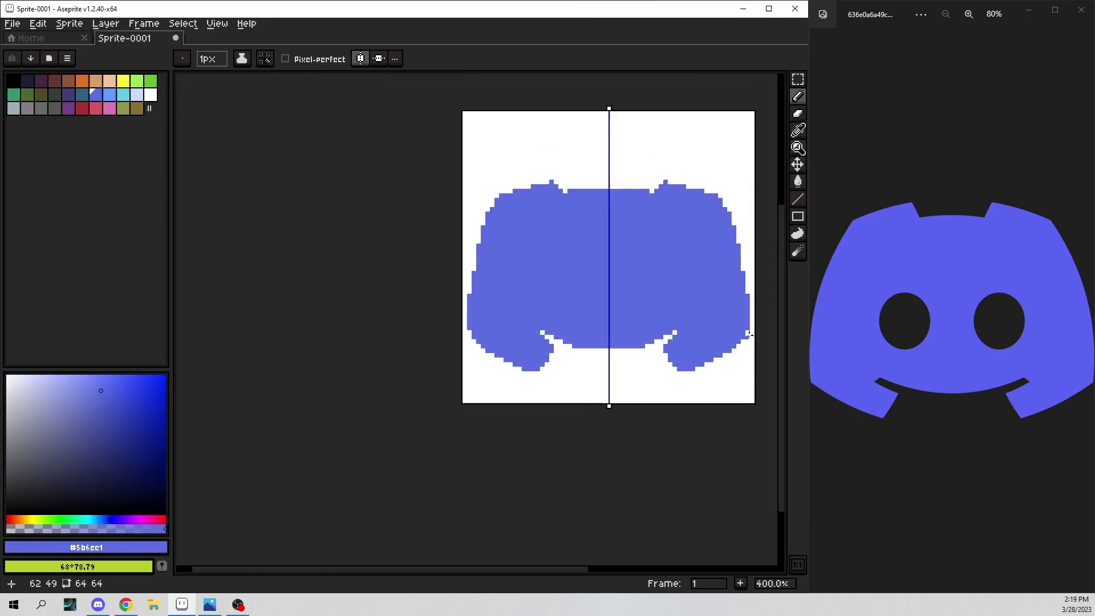
scroll(732, 342, "down", 2)
left_click_drag(733, 268, 664, 266)
scroll(664, 266, "up", 5)
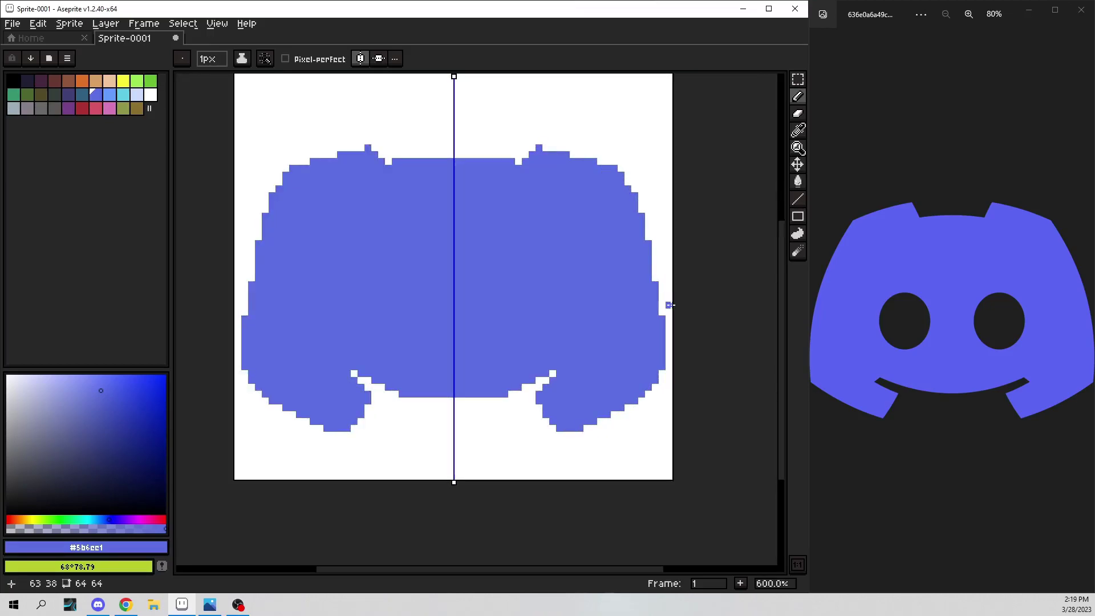
scroll(611, 380, "down", 5)
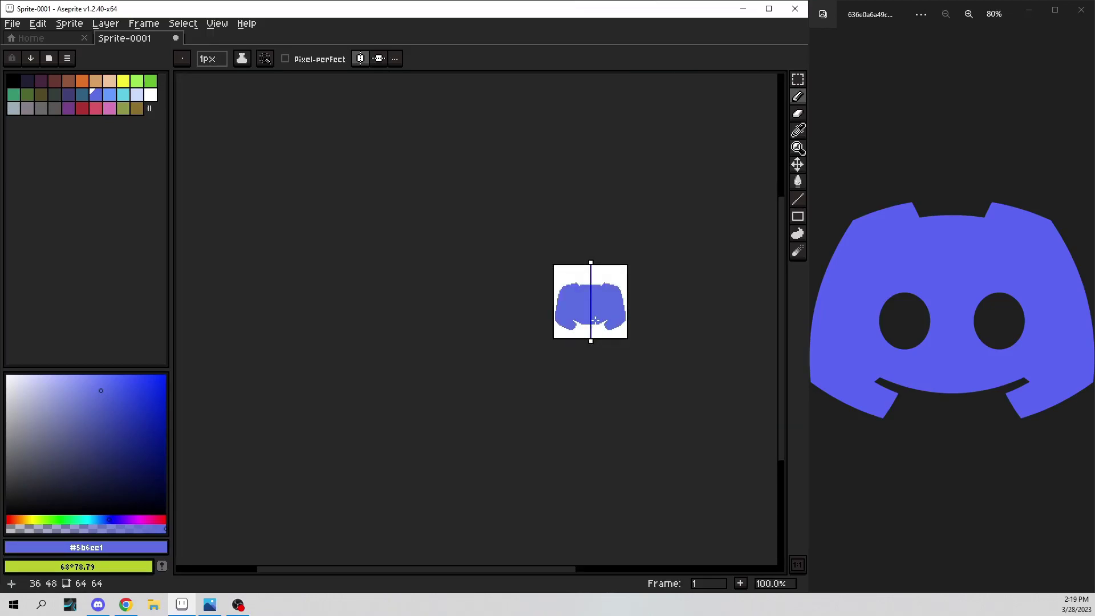
scroll(595, 320, "up", 5)
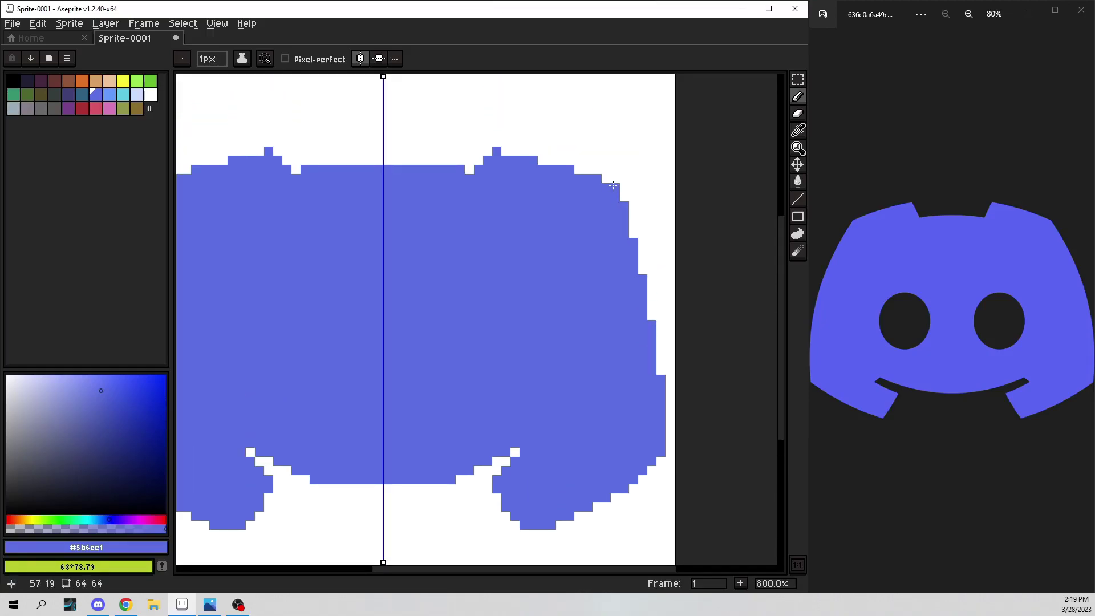
mouse_move(614, 182)
left_mouse_down()
mouse_move(575, 169)
mouse_move(591, 158)
mouse_move(544, 158)
left_mouse_up()
scroll(614, 171, "down", 4)
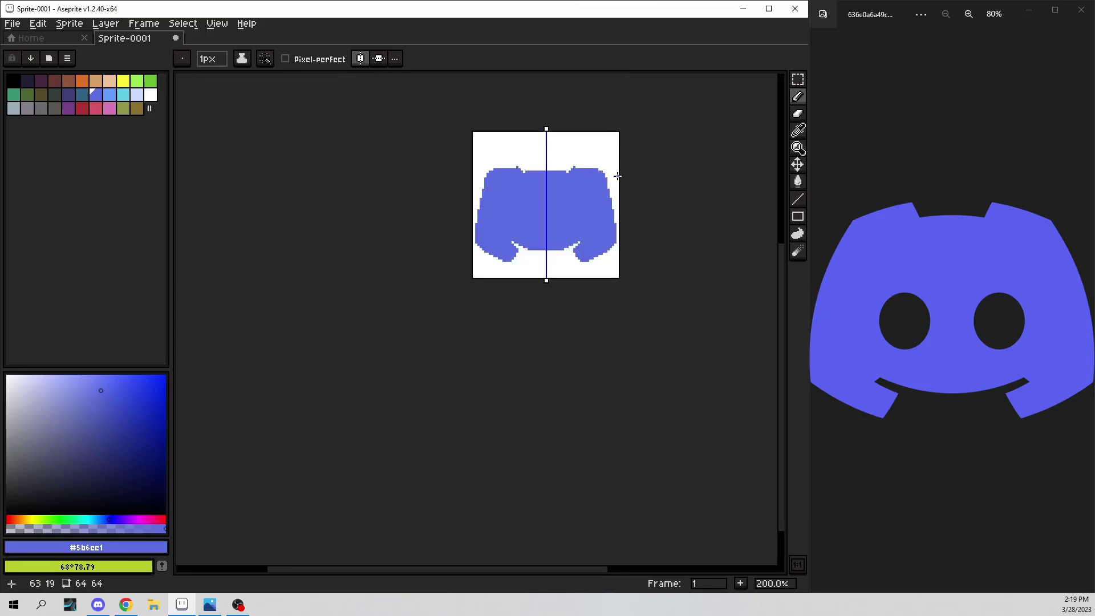
scroll(614, 171, "up", 6)
- With eyedropped white, trim the right edge and round the right ear's top corner
key("i")
left_click(614, 171)
key("b")
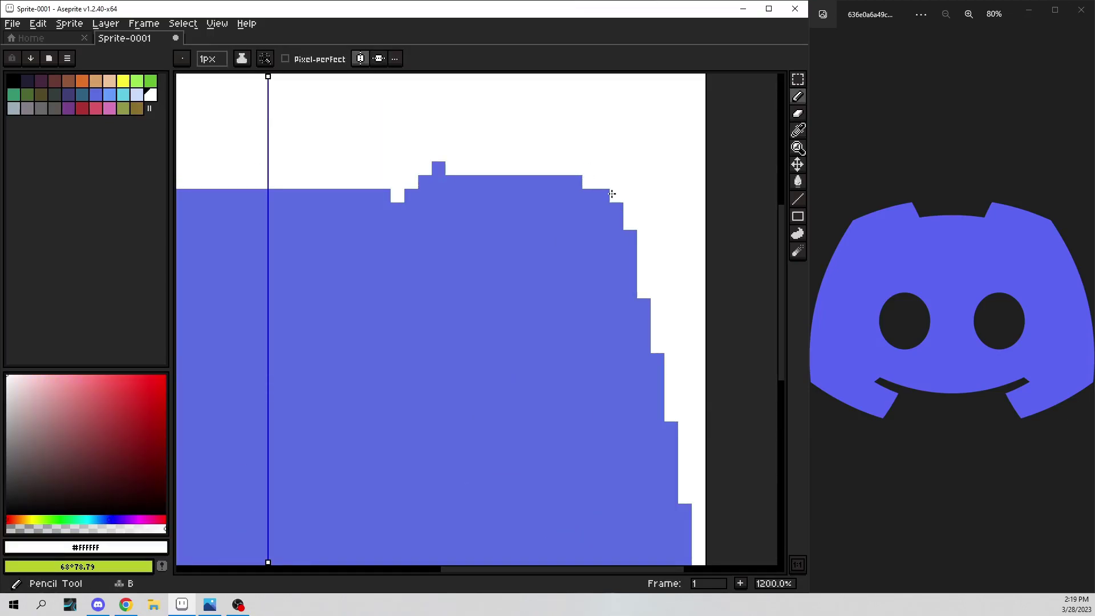
left_click_drag(630, 230, 636, 268)
key("ctrl+z")
left_click(616, 208)
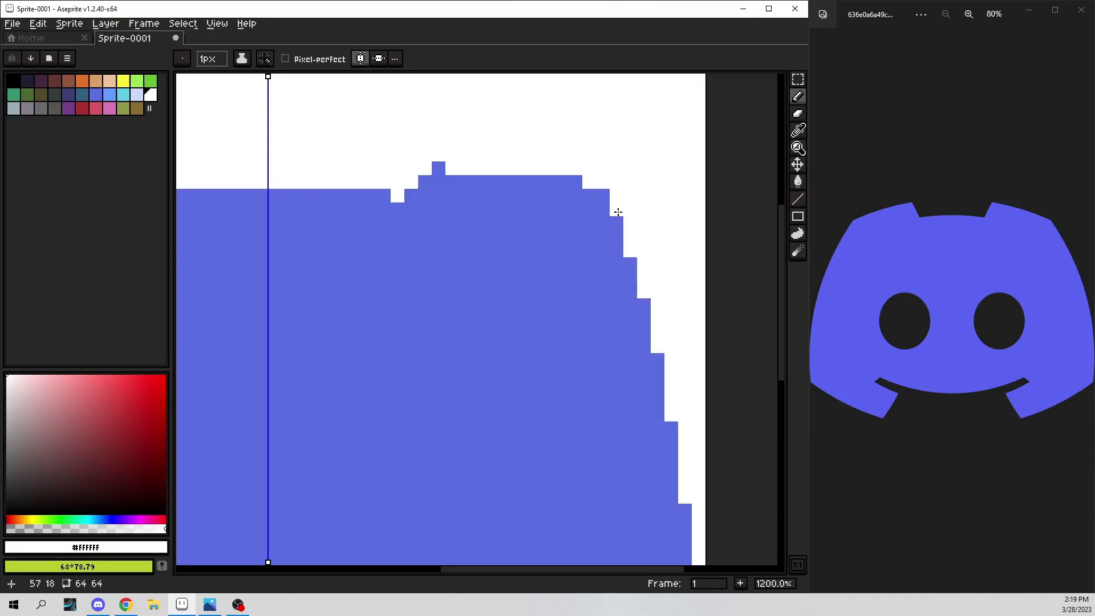
left_click(618, 222)
mouse_move(603, 196)
left_mouse_down()
mouse_move(583, 177)
mouse_move(548, 179)
left_mouse_up()
left_click(573, 176)
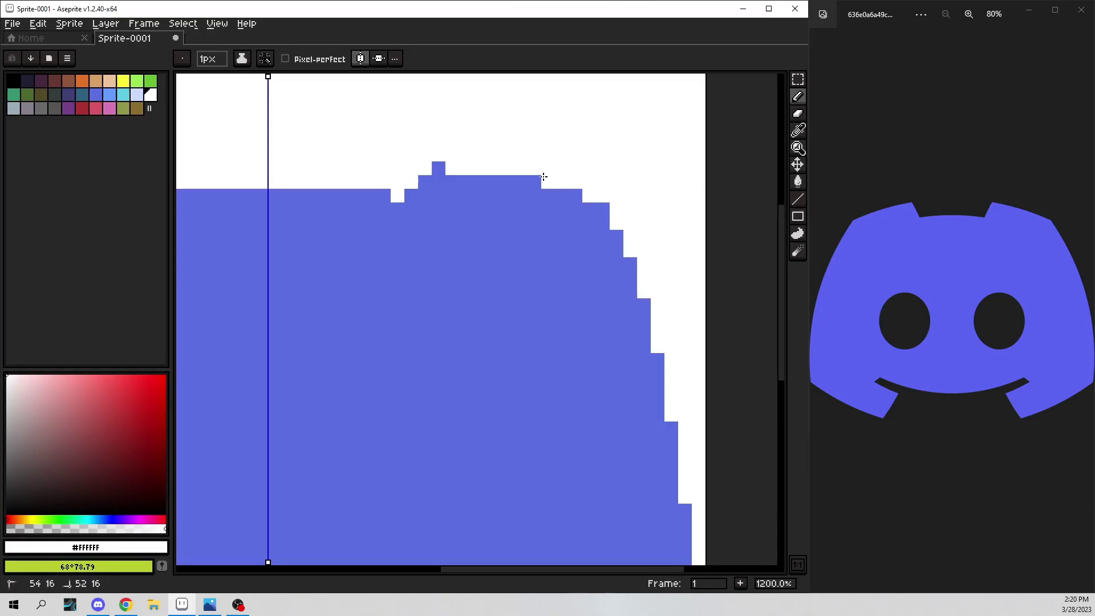
- Pick the sprite's blue and widen the tops of both ears with blue pixels
scroll(627, 194, "down", 4)
scroll(626, 188, "down", 2)
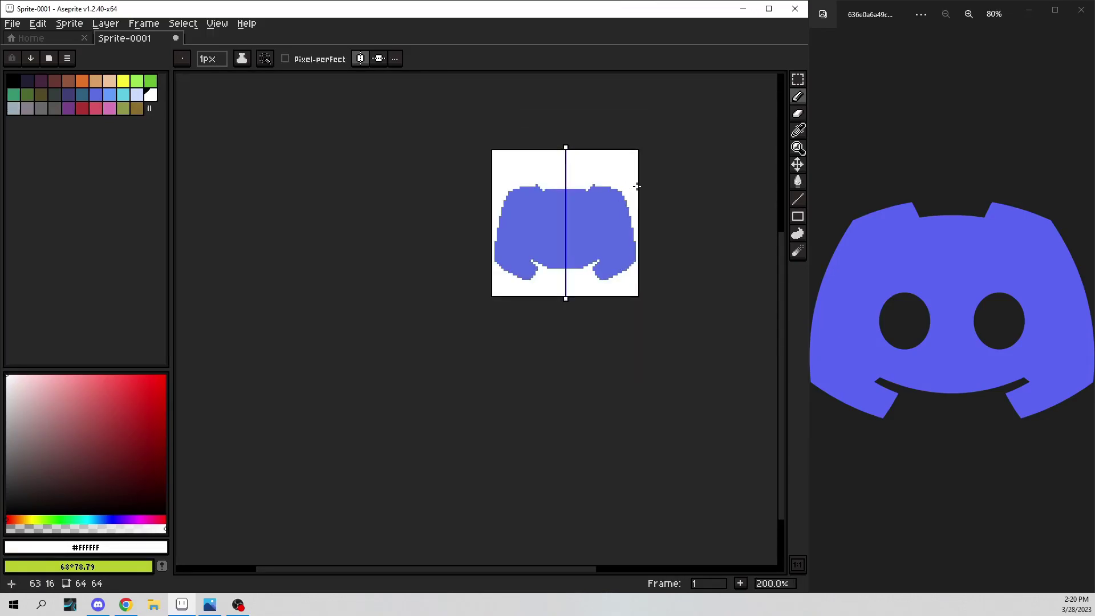
scroll(627, 188, "up", 5)
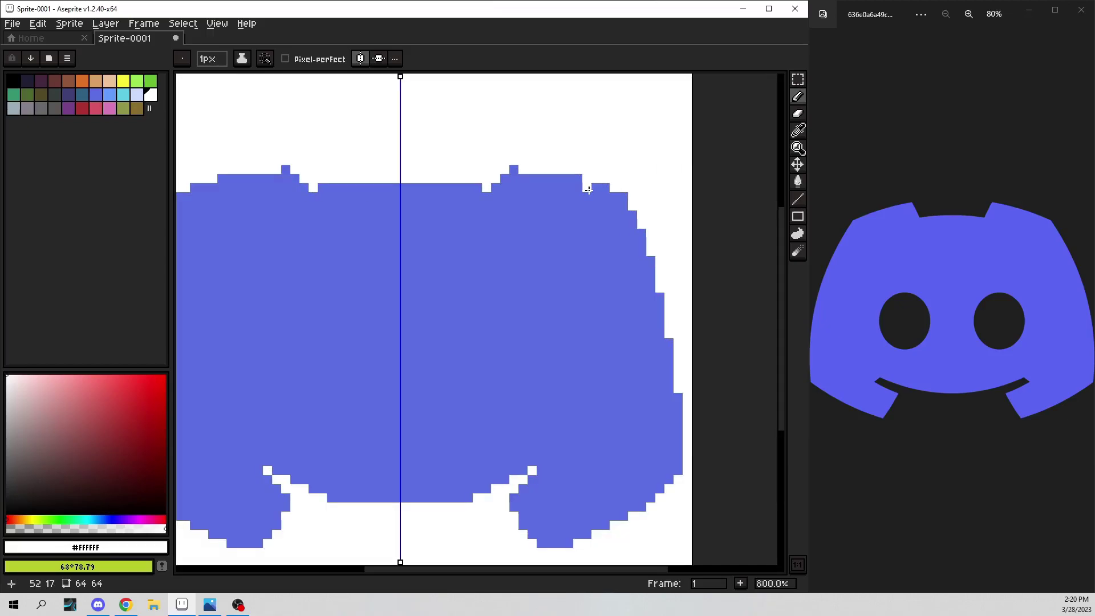
left_click_drag(609, 182, 624, 203)
left_click(591, 251, "alt")
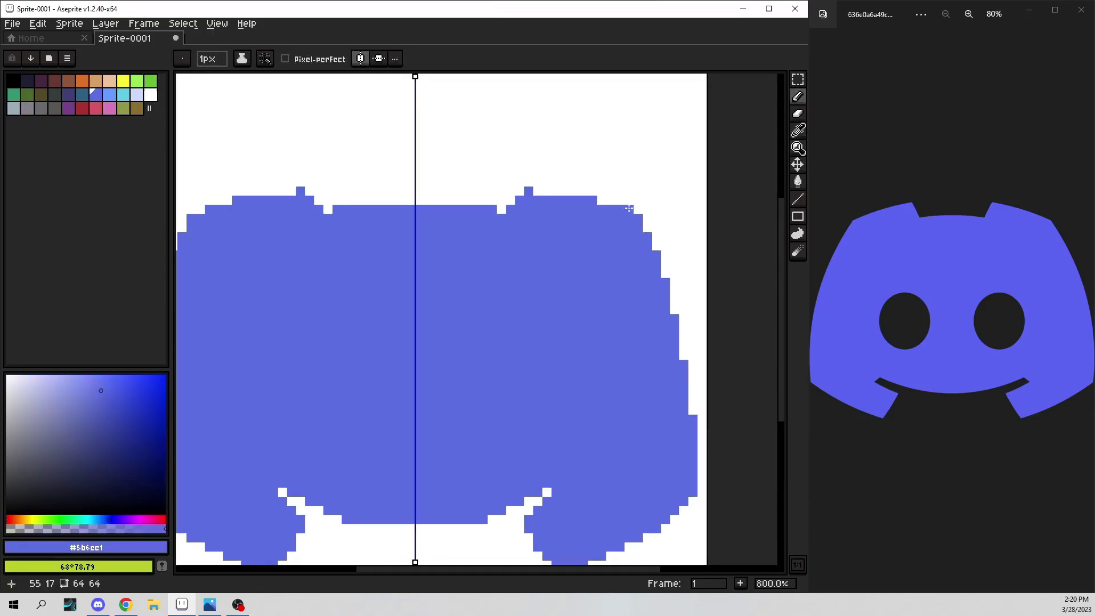
left_click(611, 192)
mouse_move(603, 189)
left_mouse_down()
mouse_move(535, 182)
mouse_move(604, 200)
left_mouse_up()
scroll(605, 201, "down", 6)
scroll(639, 200, "up", 6)
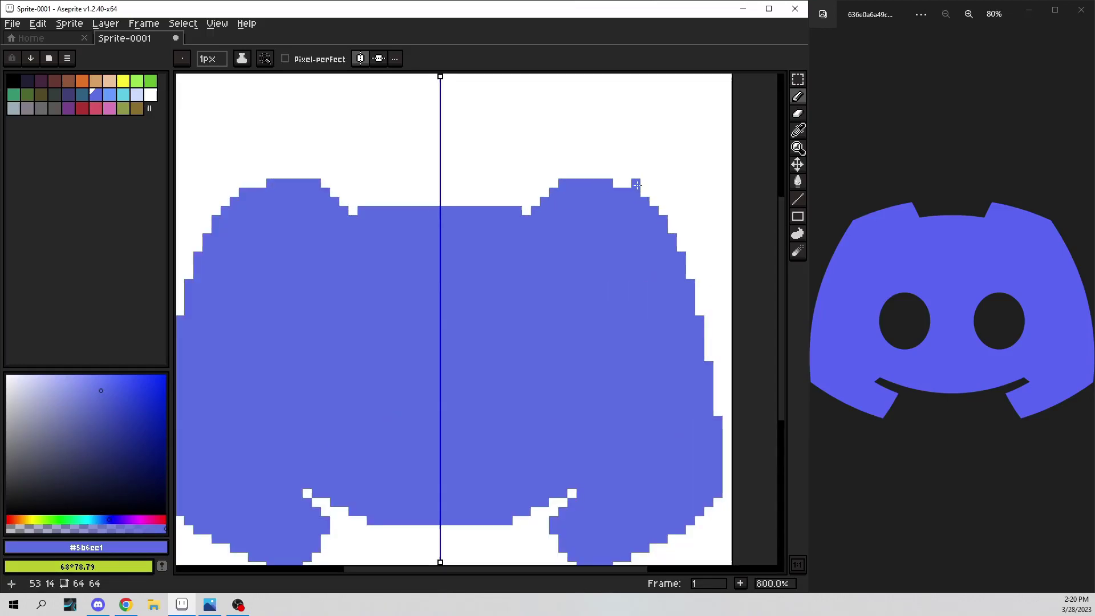
scroll(681, 239, "down", 6)
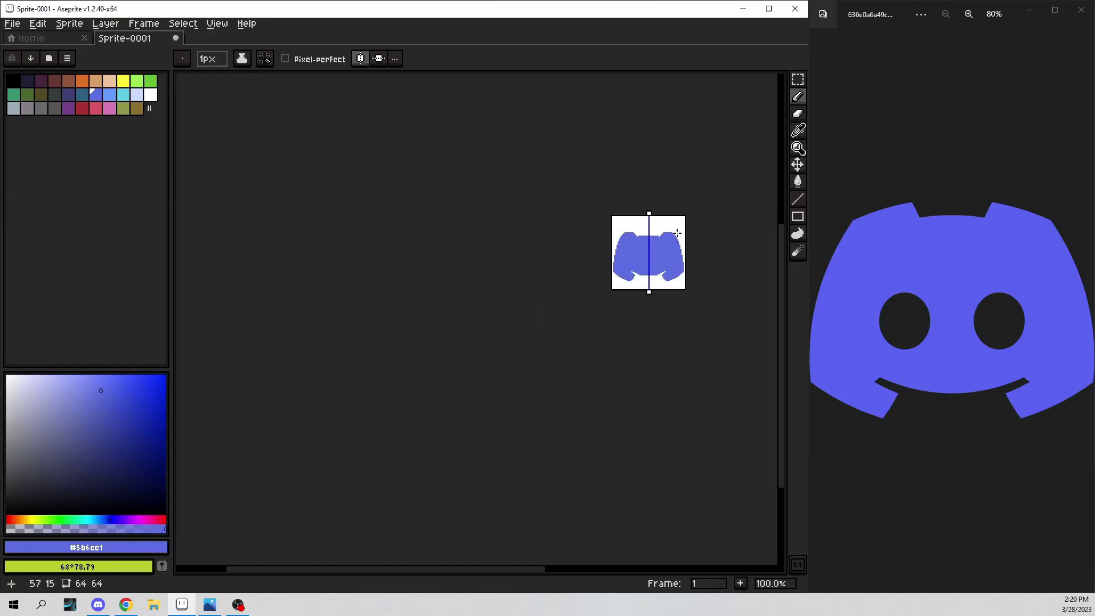
scroll(676, 234, "up", 4)
scroll(677, 232, "up", 1)
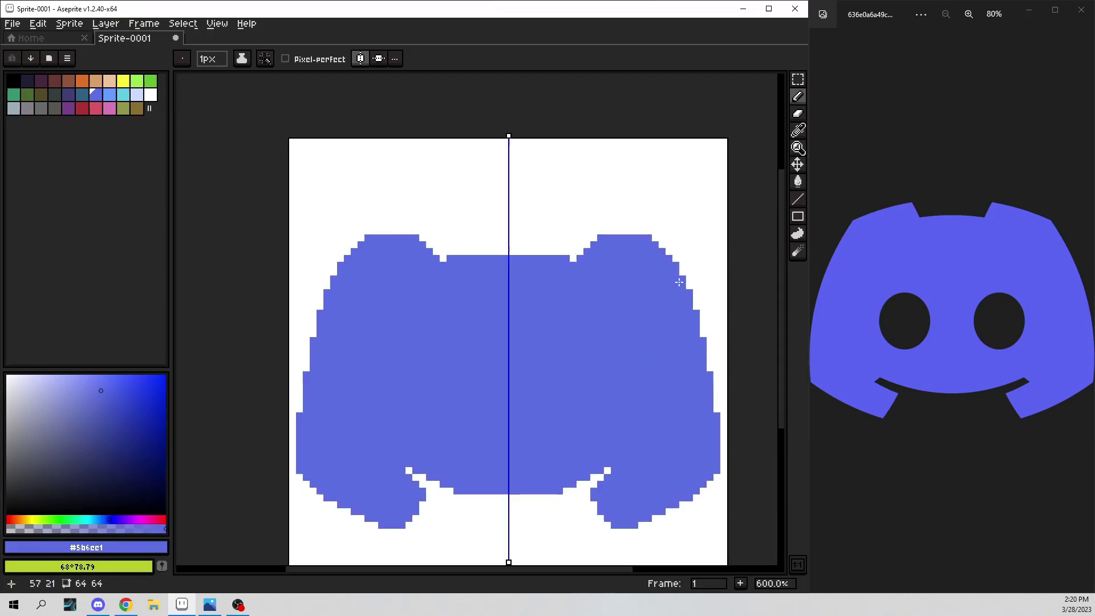
- Paint over the old ears in white and draw the new ear outline in blue
left_click(613, 210, "alt")
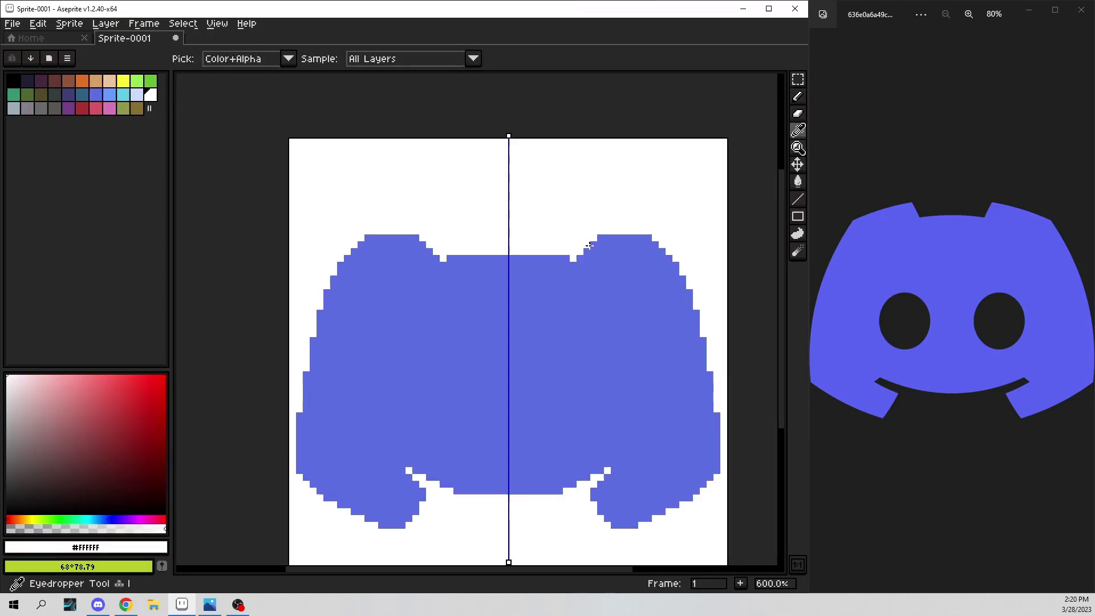
left_click(580, 252)
left_click(660, 257, "shift")
mouse_move(591, 238)
left_mouse_down()
mouse_move(662, 244)
mouse_move(632, 244)
left_mouse_up()
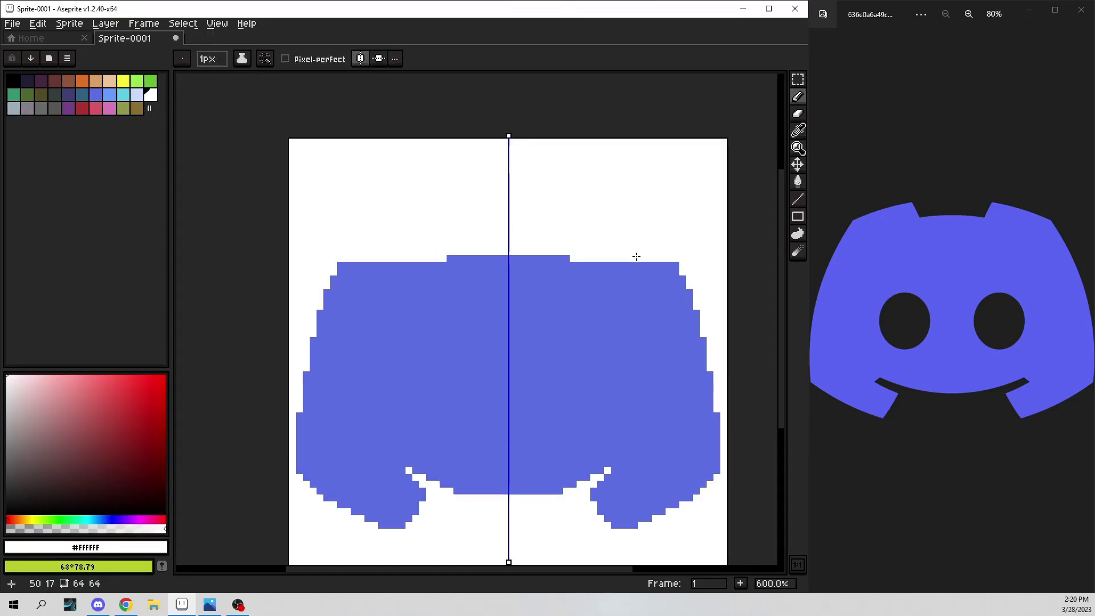
left_click(655, 288, "alt")
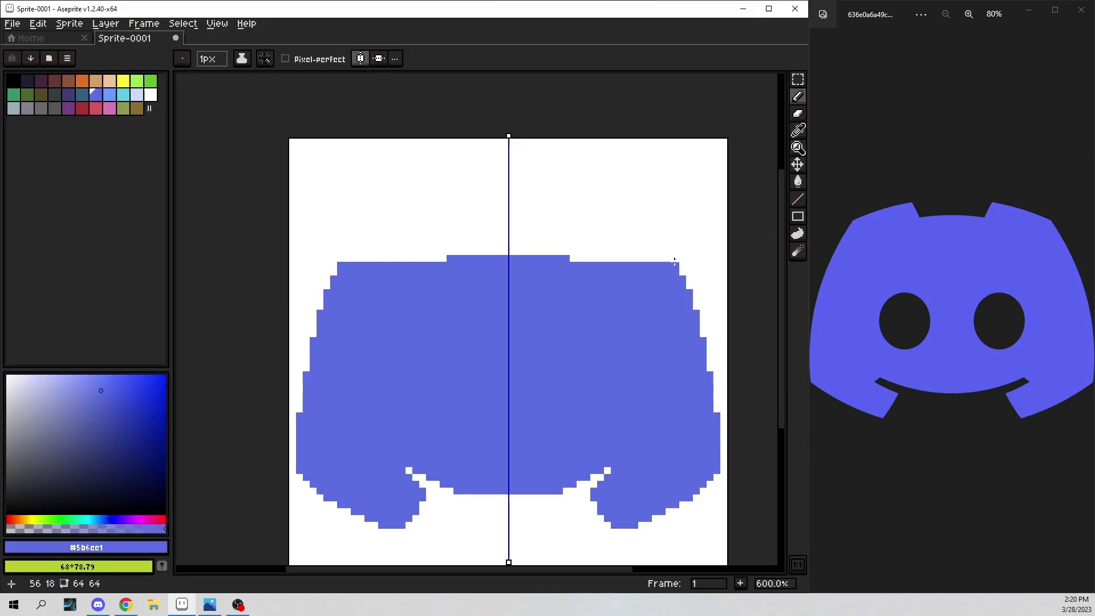
mouse_move(670, 260)
left_mouse_down()
mouse_move(656, 243)
mouse_move(584, 224)
mouse_move(569, 255)
mouse_move(593, 234)
mouse_move(605, 240)
left_mouse_up()
- Bucket-fill the new ears' white interiors with blue
key("g")
left_click(613, 253)
scroll(627, 251, "down", 3)
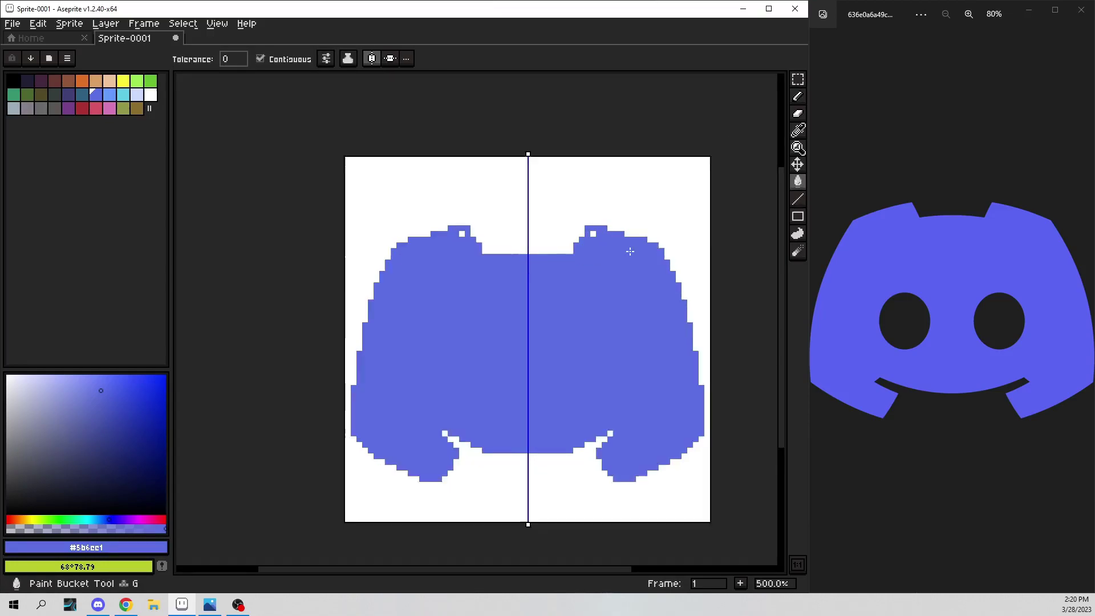
scroll(577, 215, "up", 3)
key("e")
key("b")
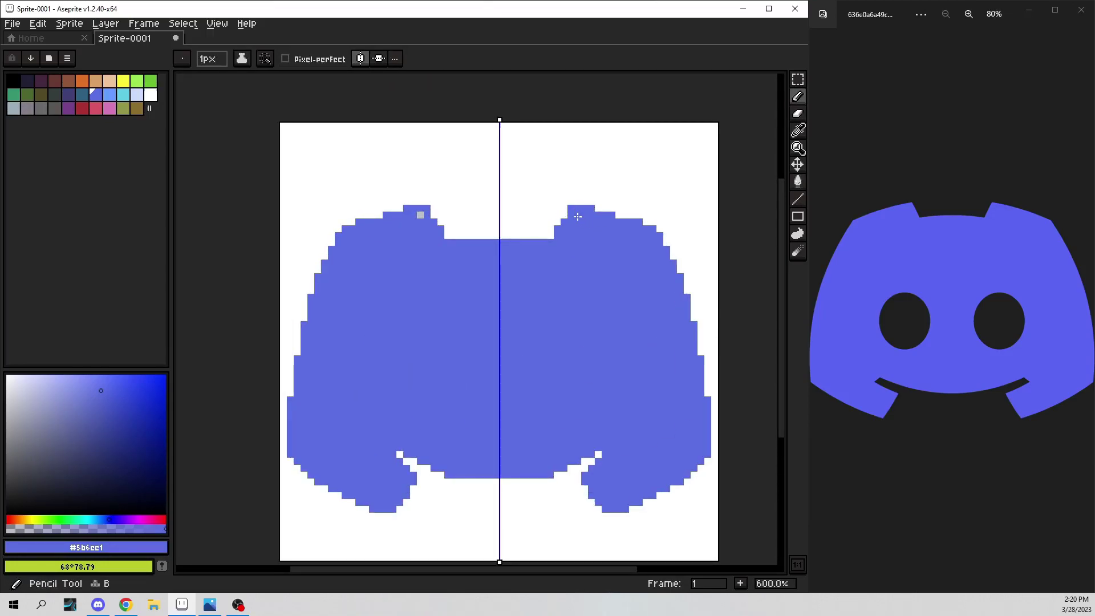
- Touch up the right ear's edge pixels in white and blue
left_click(596, 194, "alt")
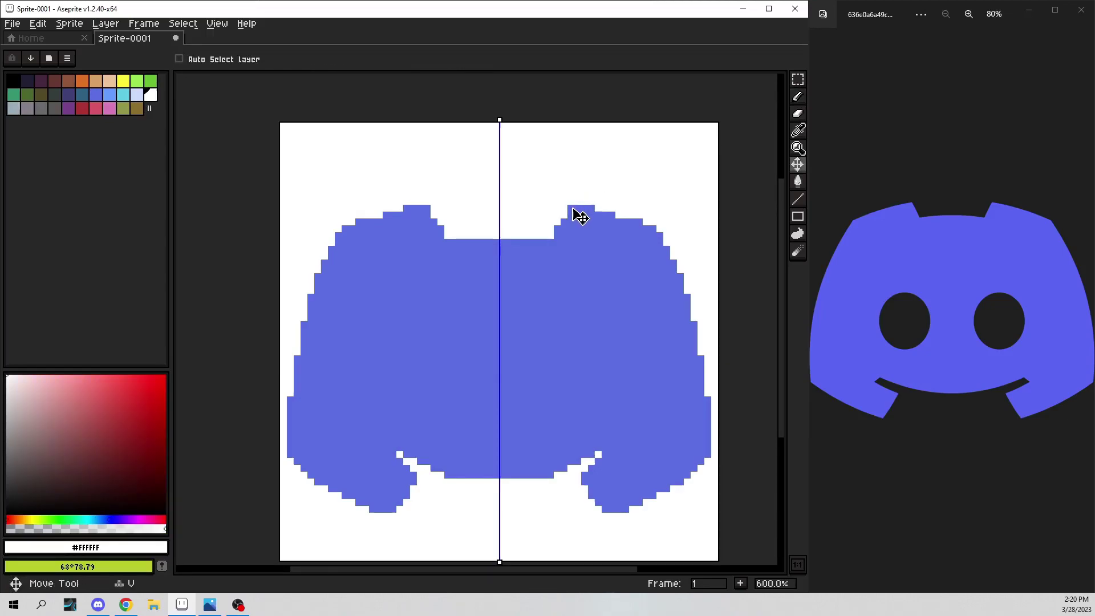
left_click(571, 208)
left_click(570, 221)
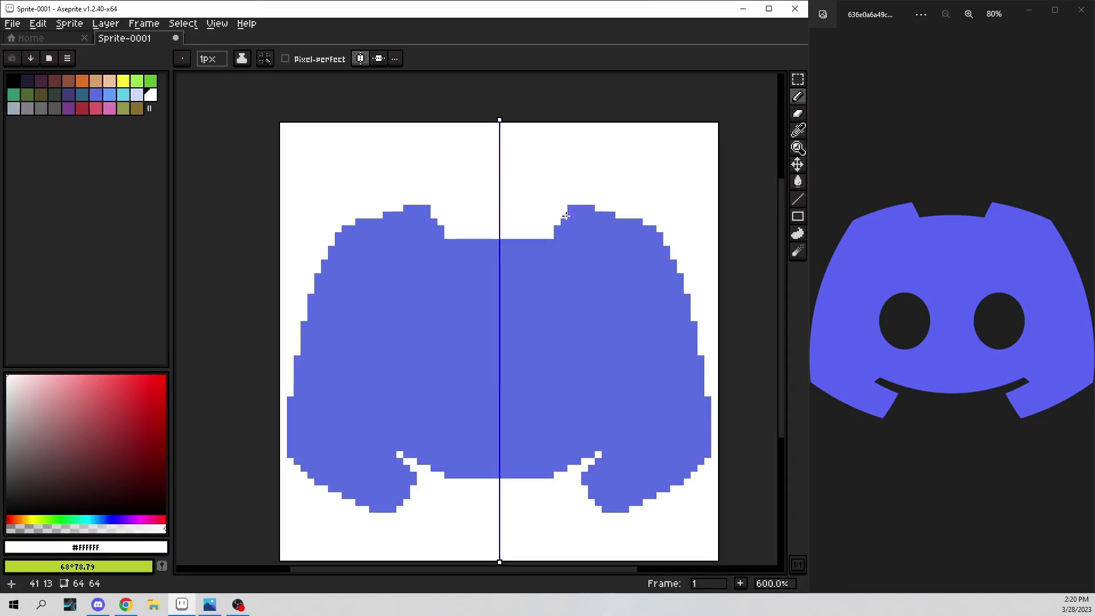
left_click(574, 227, "alt")
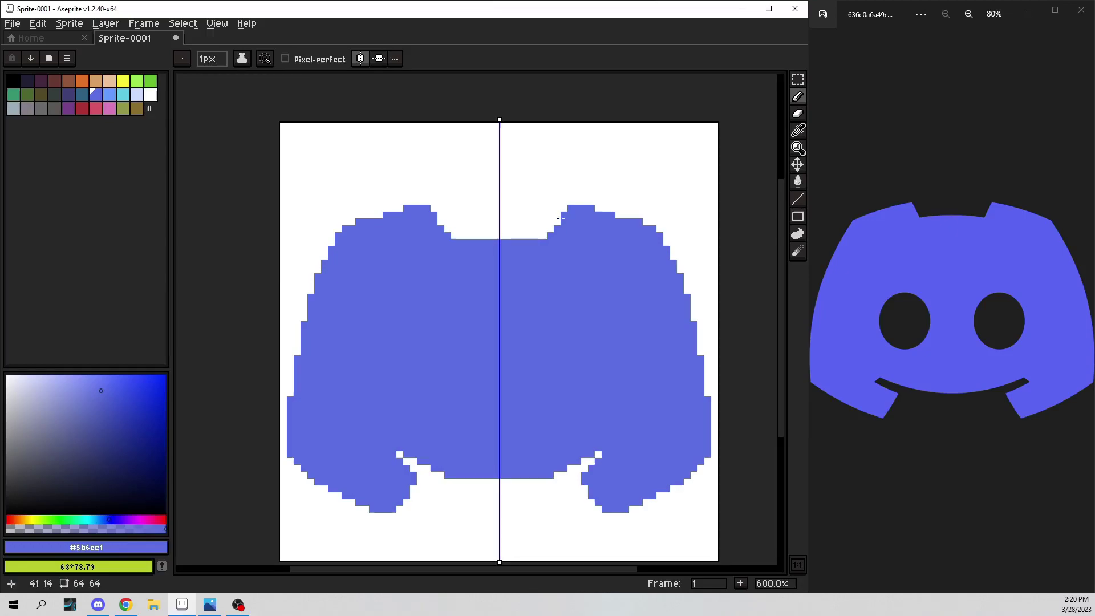
left_click(560, 218)
- Undo a stray pixel and fill the right ear's lower-left notch and its mirror in blue
scroll(565, 228, "up", 1)
key("ctrl+z")
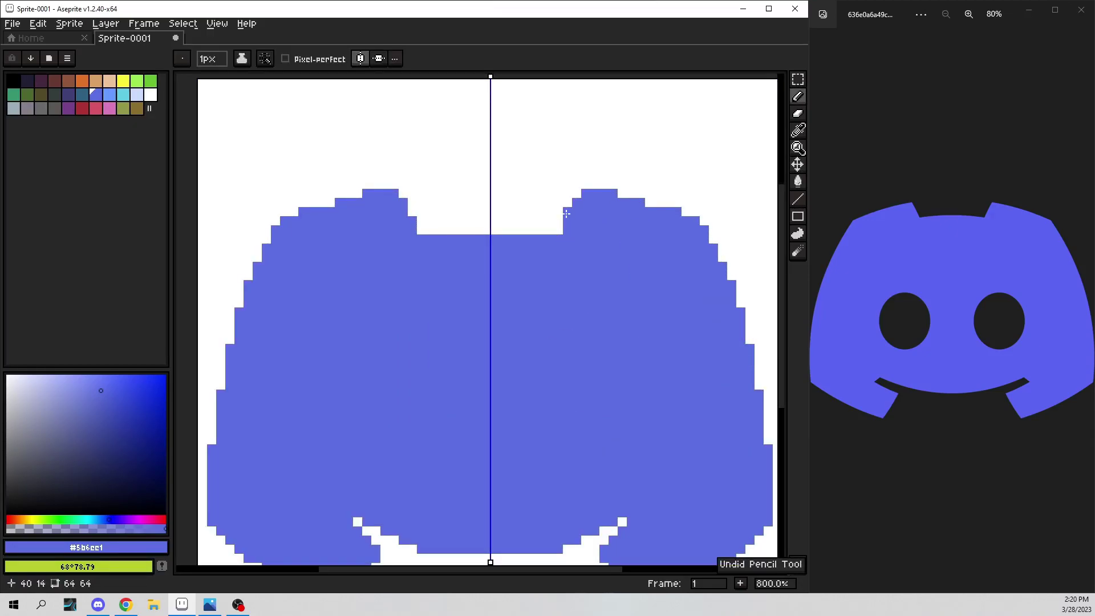
left_click(561, 227)
left_click(550, 230)
scroll(556, 228, "down", 6)
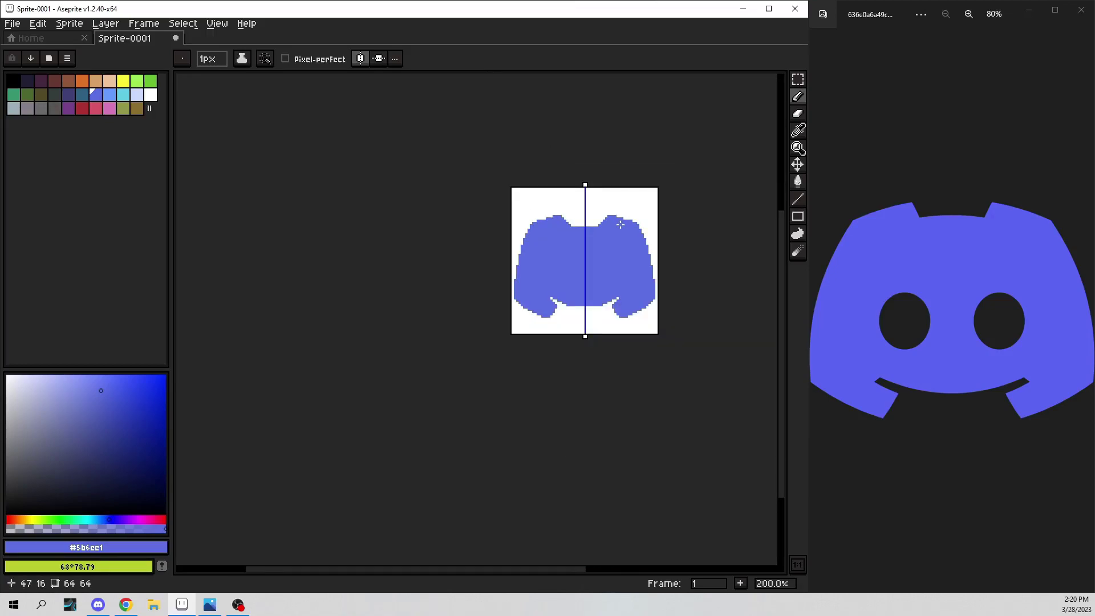
scroll(635, 224, "up", 8)
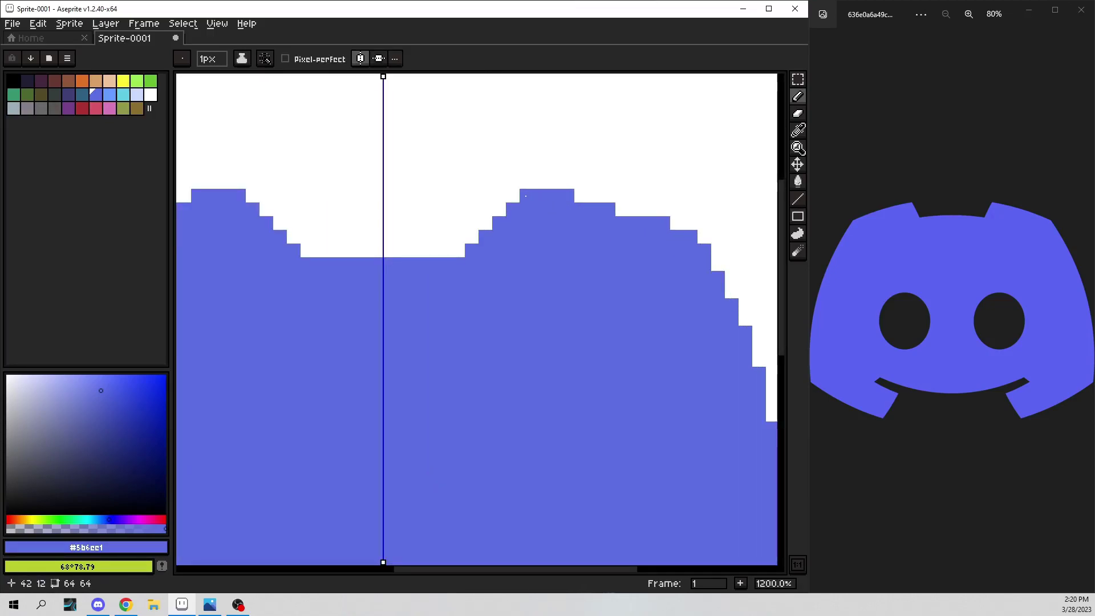
- Trim the top rows off both ears by painting over them in white
key("e")
key("b")
left_click(523, 197, "alt")
mouse_move(523, 196)
left_mouse_down()
mouse_move(582, 192)
mouse_move(607, 210)
left_mouse_up()
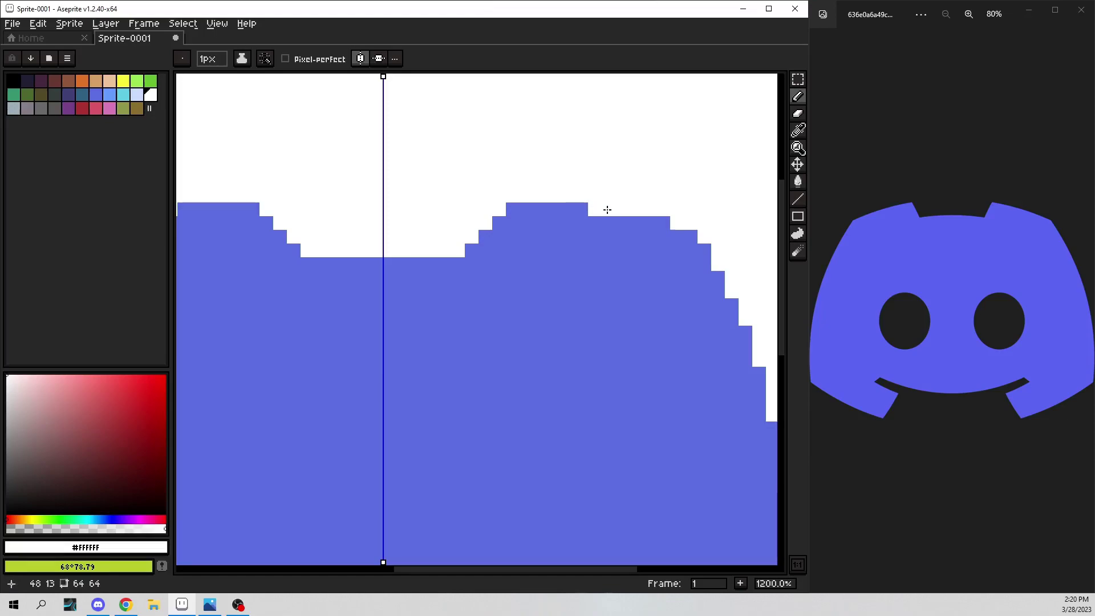
scroll(691, 190, "down", 8)
scroll(692, 190, "up", 6)
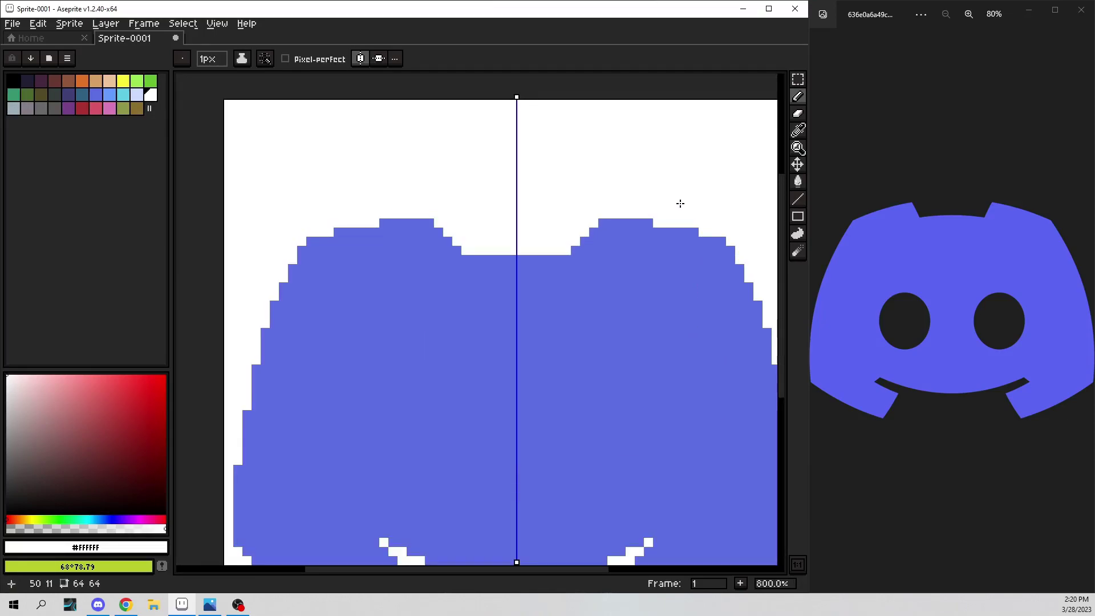
- Add mirrored blue pixels at the lower claw tips so both sides end in pointed tips
left_click(658, 222, "alt")
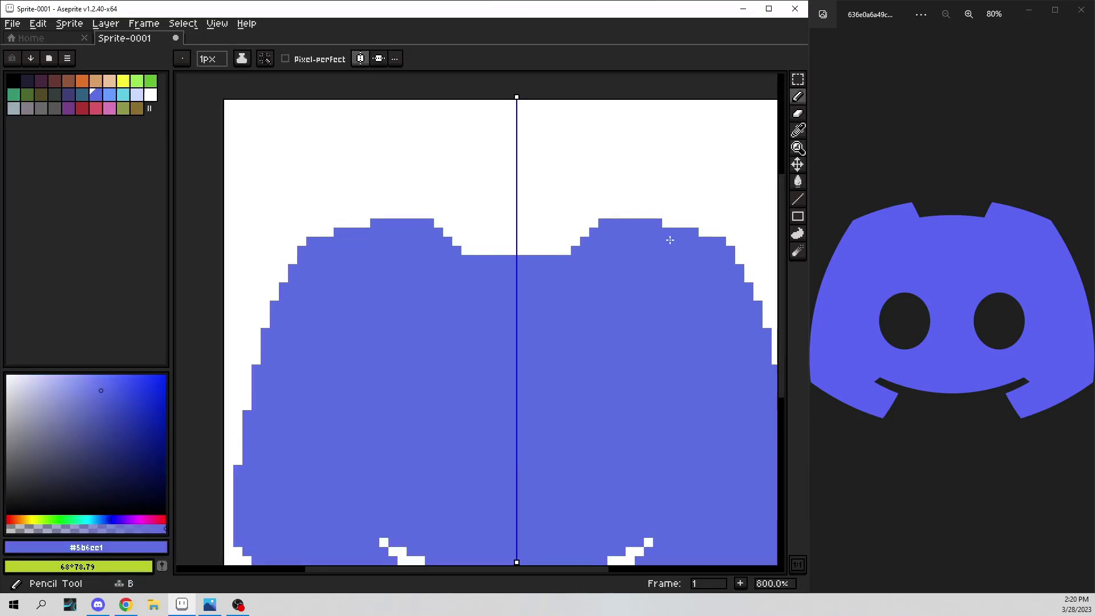
scroll(697, 253, "down", 6)
scroll(704, 245, "up", 2)
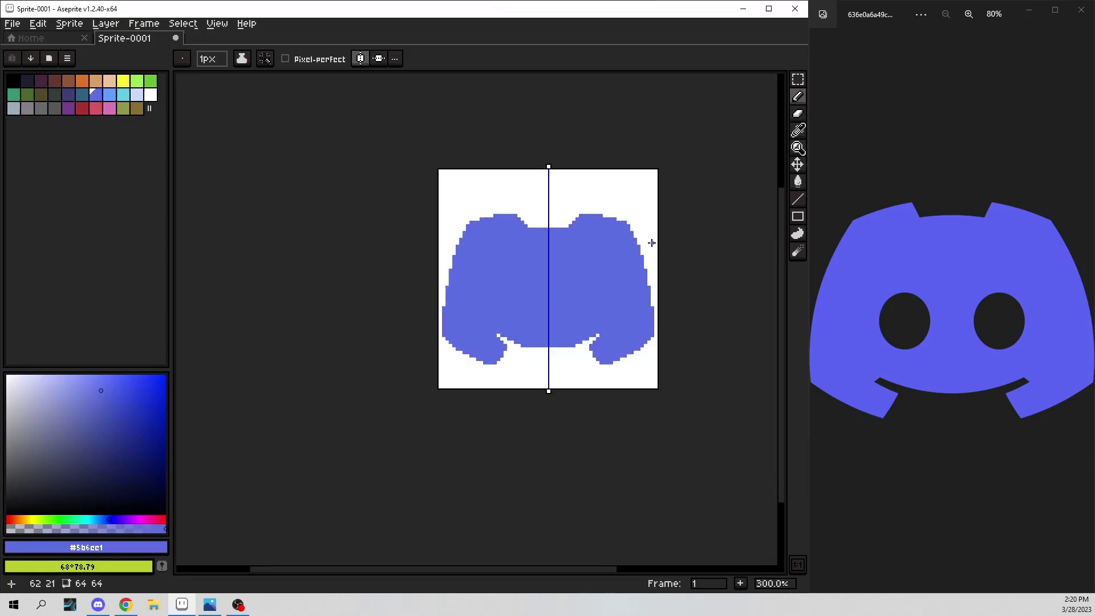
scroll(599, 248, "up", 1)
left_click_drag(594, 239, 597, 209)
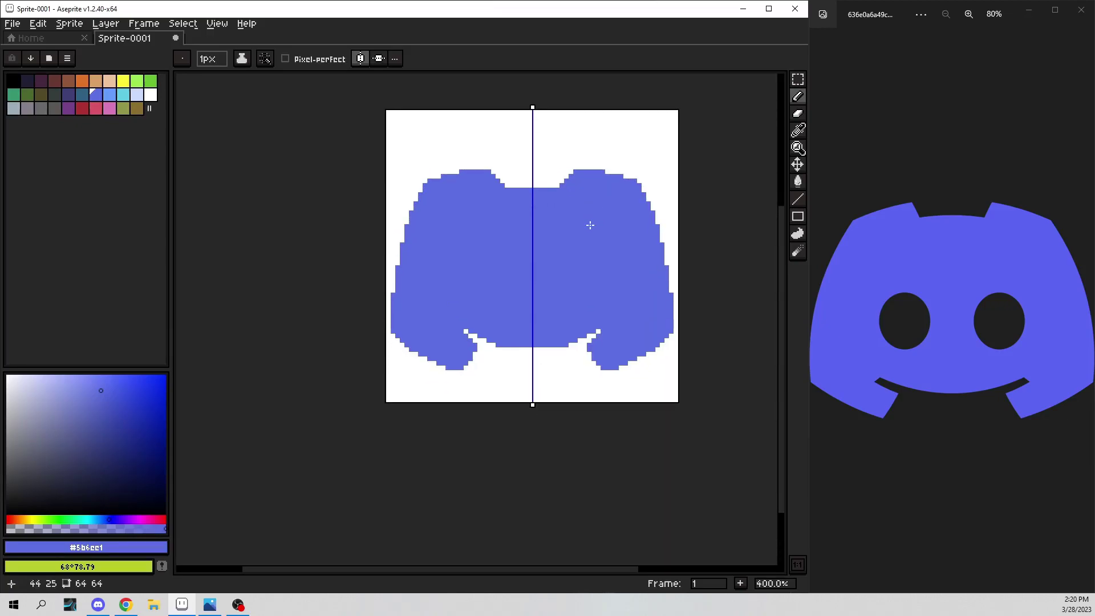
scroll(467, 390, "up", 3)
left_click(467, 344)
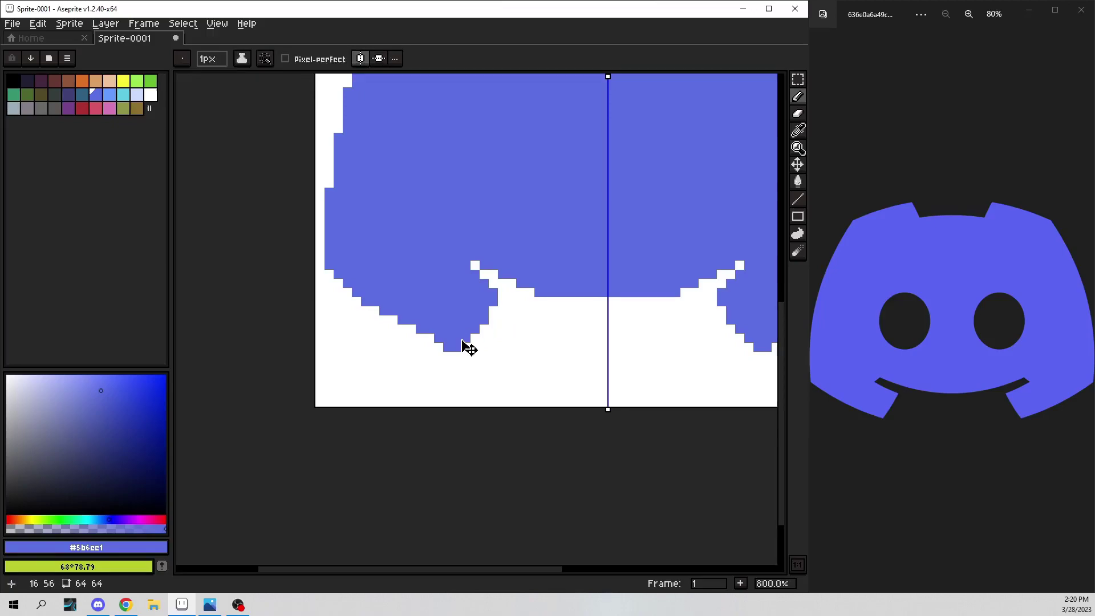
key("ctrl+z")
left_click_drag(456, 346, 449, 344)
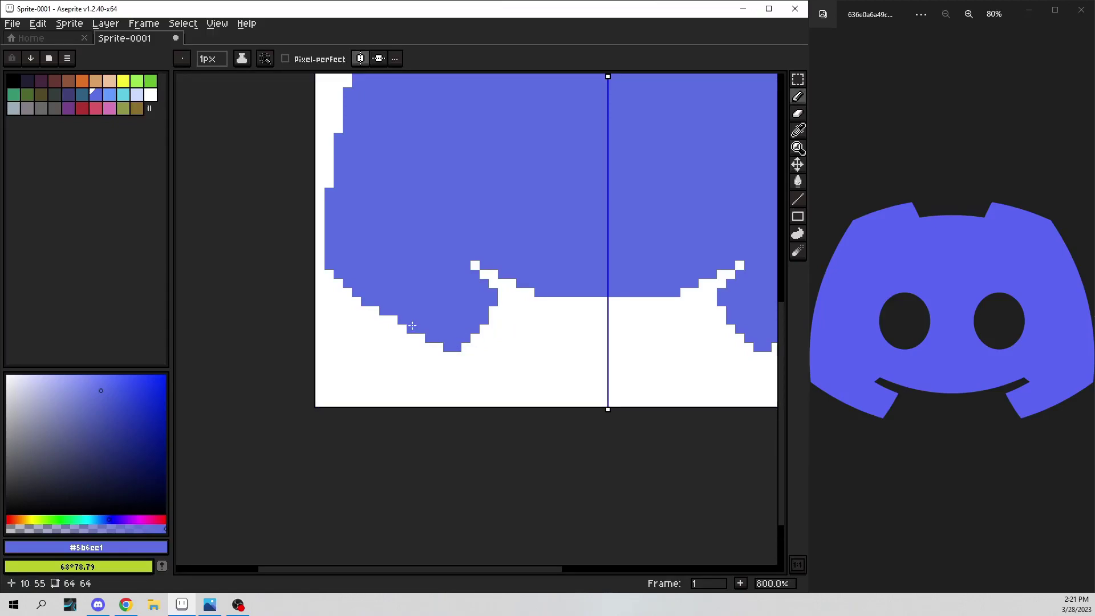
scroll(439, 311, "down", 4)
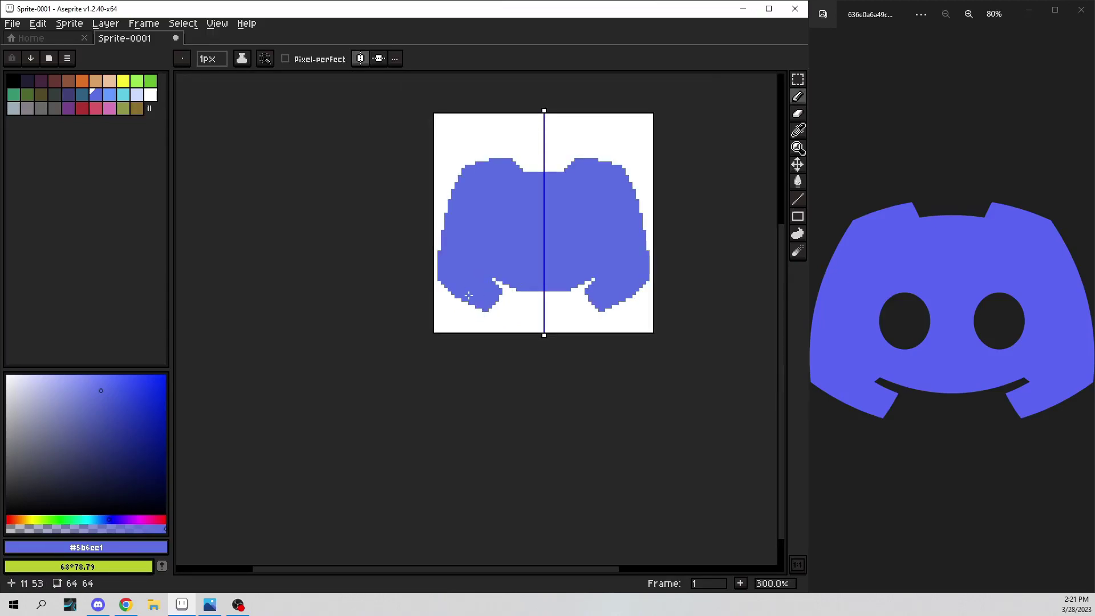
scroll(459, 303, "up", 4)
scroll(460, 300, "down", 3)
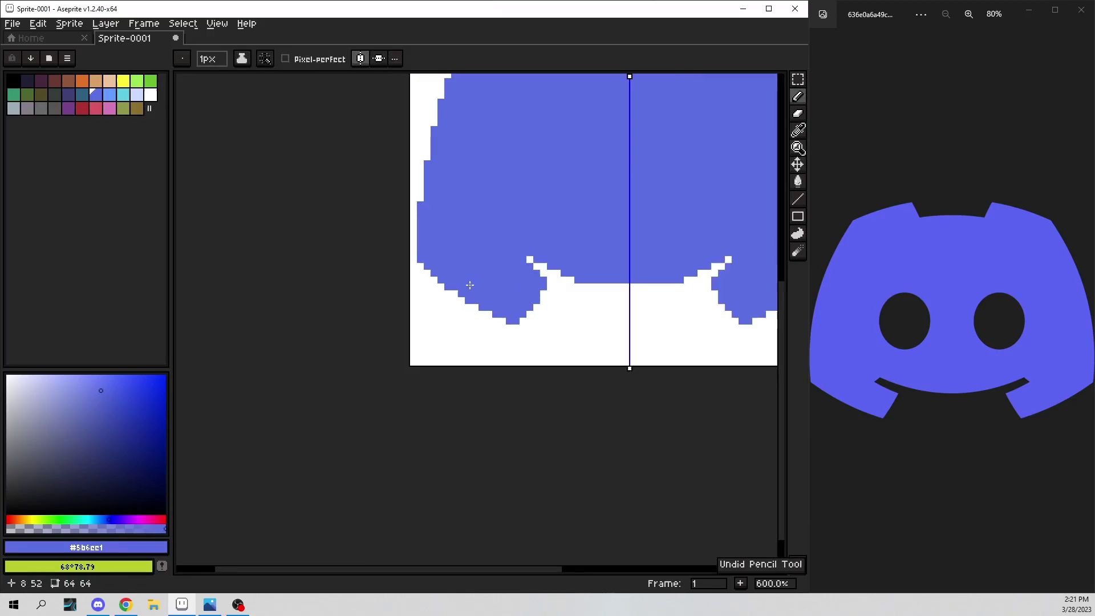
scroll(478, 295, "up", 2)
scroll(478, 295, "down", 5)
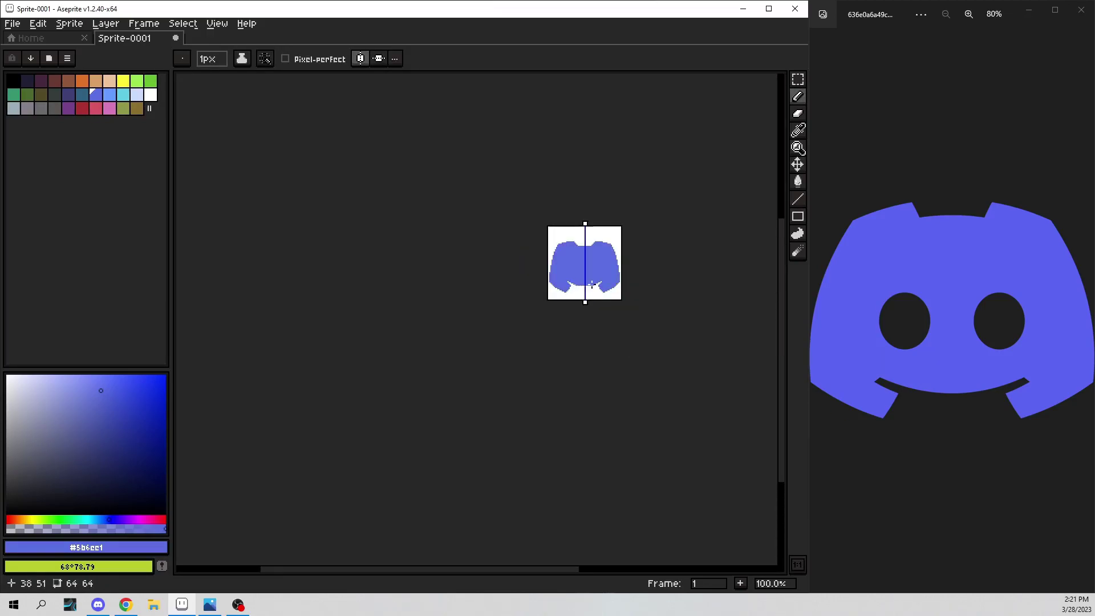
scroll(585, 264, "up", 7)
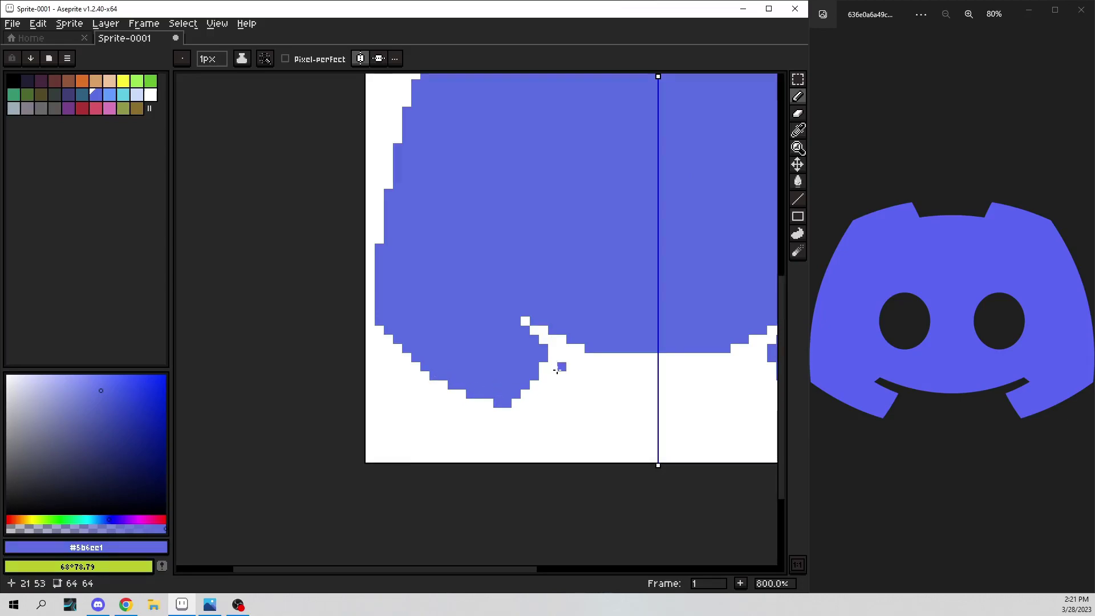
scroll(557, 370, "down", 6)
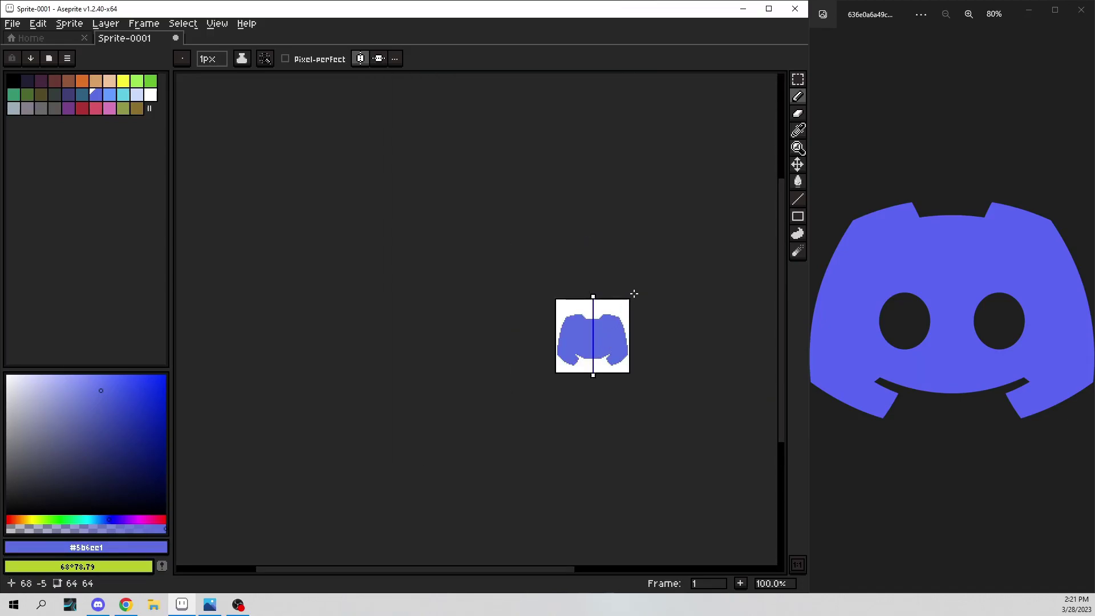
scroll(633, 293, "up", 5)
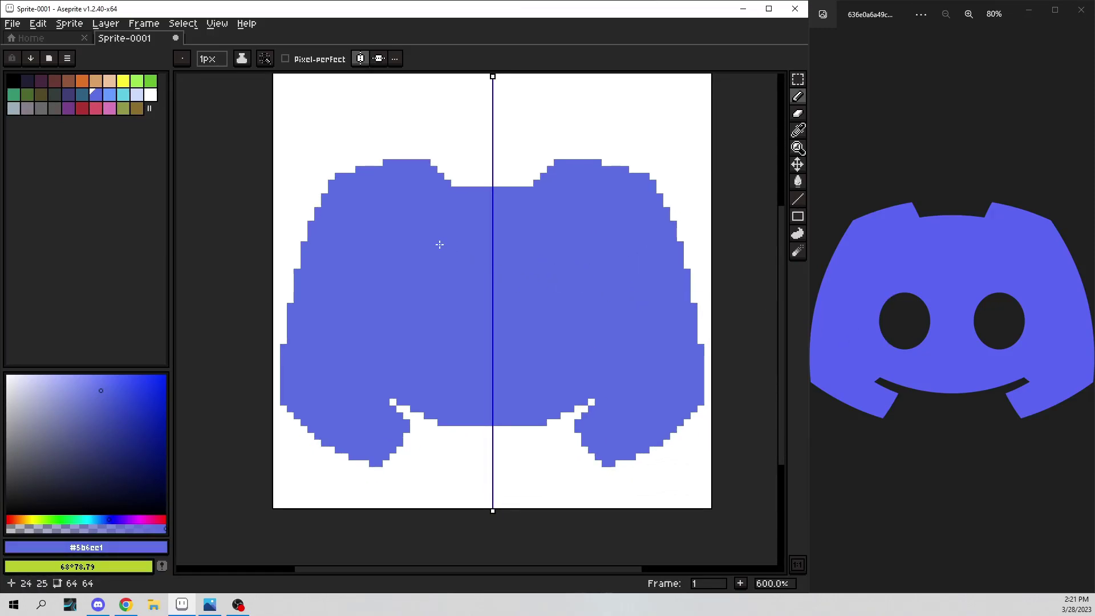
- Pick white as the drawing colour and discard a freehand left-eye sketch
left_click(489, 447, "alt")
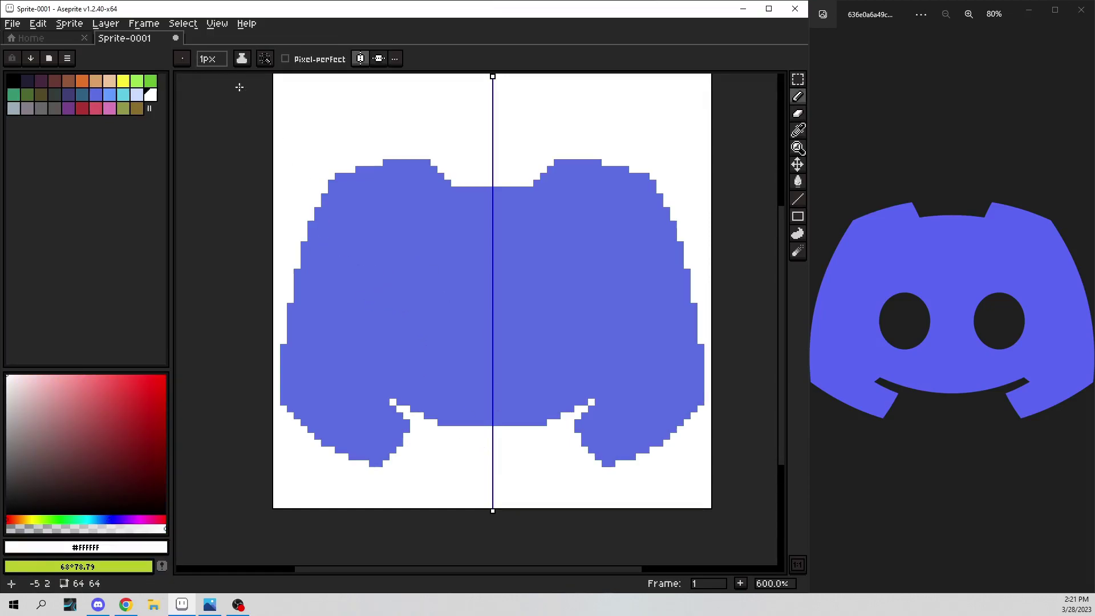
mouse_move(403, 278)
left_mouse_down()
mouse_move(374, 323)
mouse_move(390, 346)
mouse_move(435, 352)
mouse_move(450, 313)
mouse_move(436, 279)
mouse_move(400, 279)
left_mouse_up()
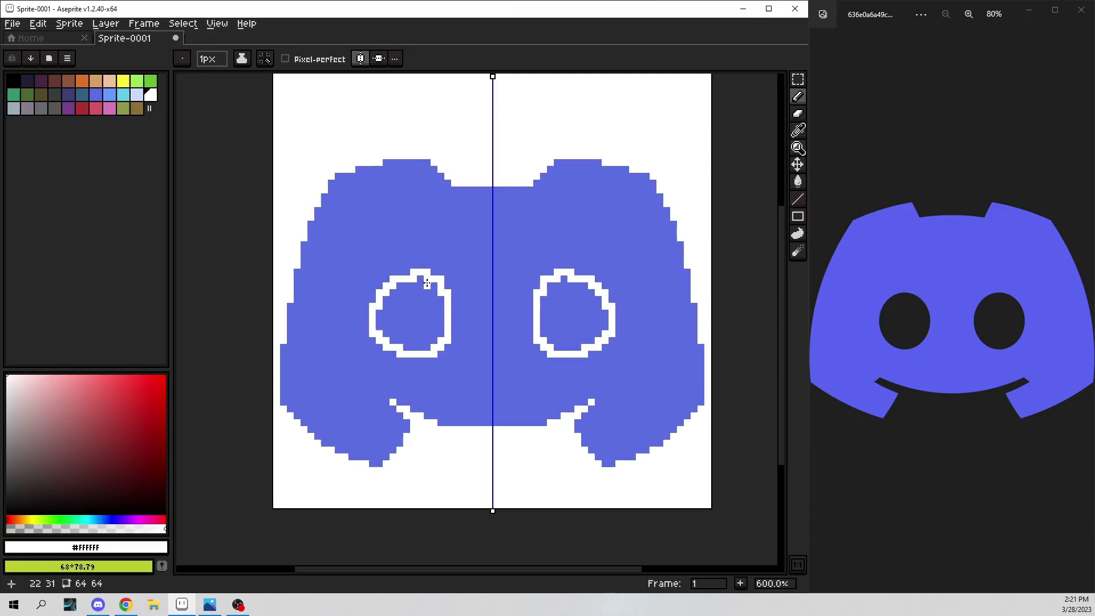
key("ctrl+z")
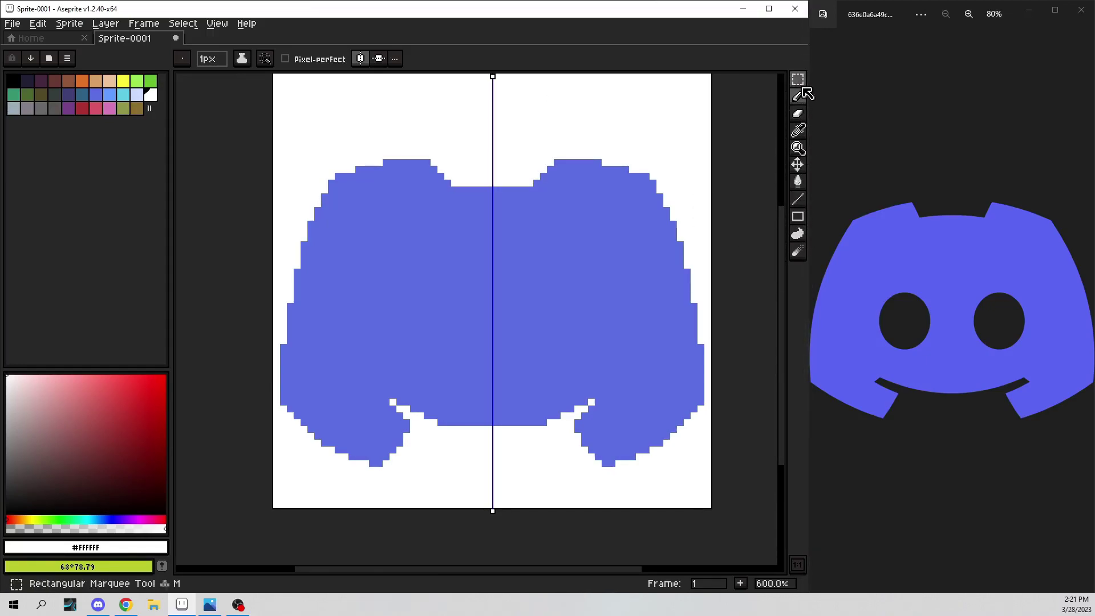
- Select mirrored oval eye areas with the Elliptical Marquee, retrying until the size fits
left_click_drag(798, 81, 730, 83)
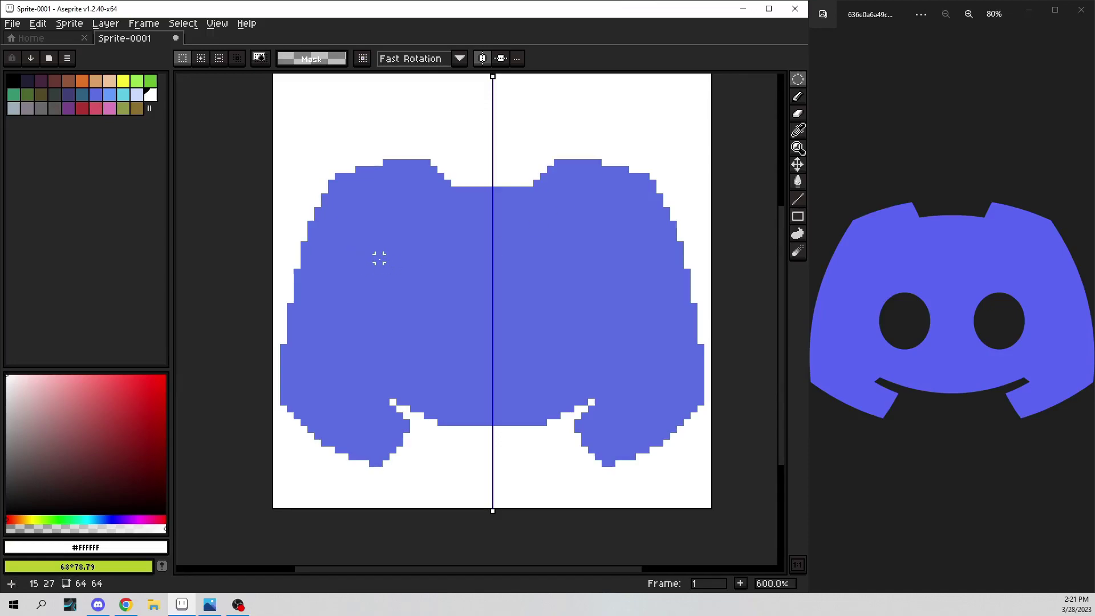
left_click_drag(373, 259, 461, 348)
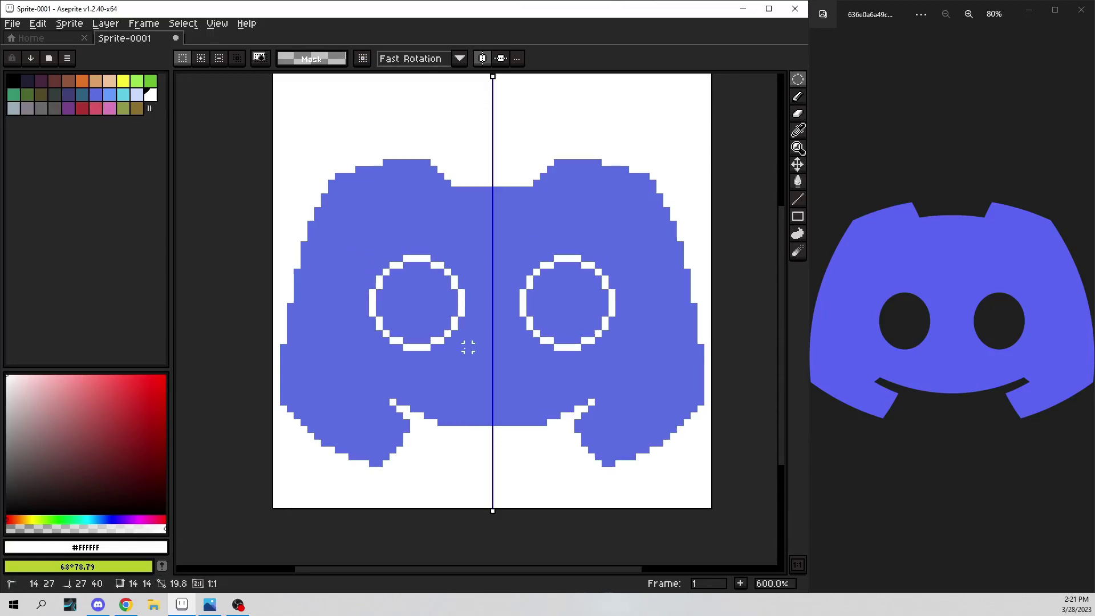
key("ctrl+z")
left_click_drag(371, 285, 452, 366)
key("ctrl+z")
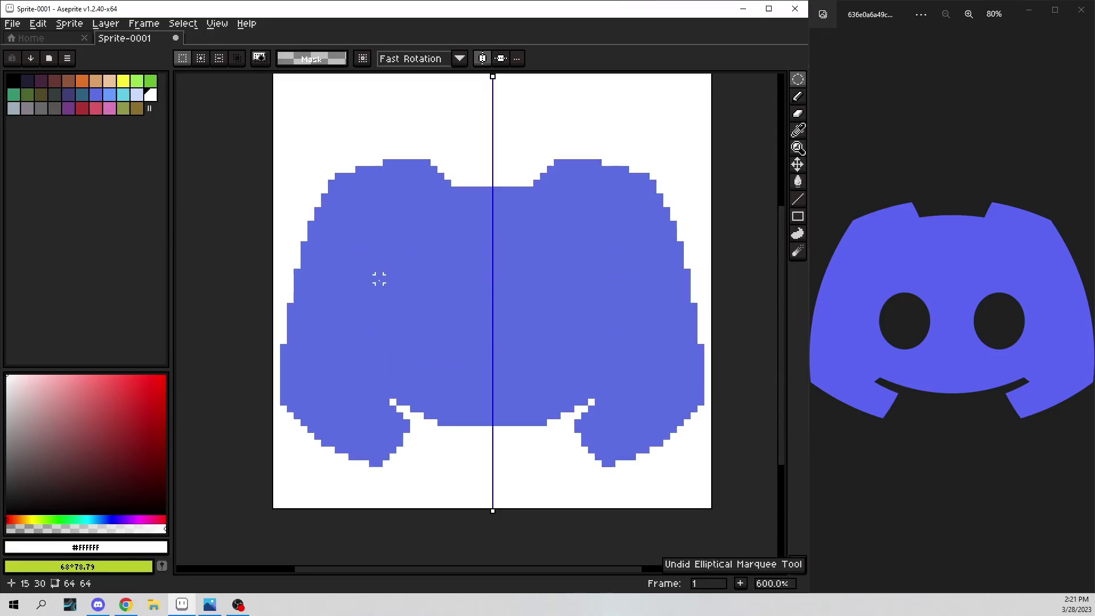
left_click_drag(379, 278, 455, 354)
- Fill both eye selections with white using the Paint Bucket, then deselect
key("i")
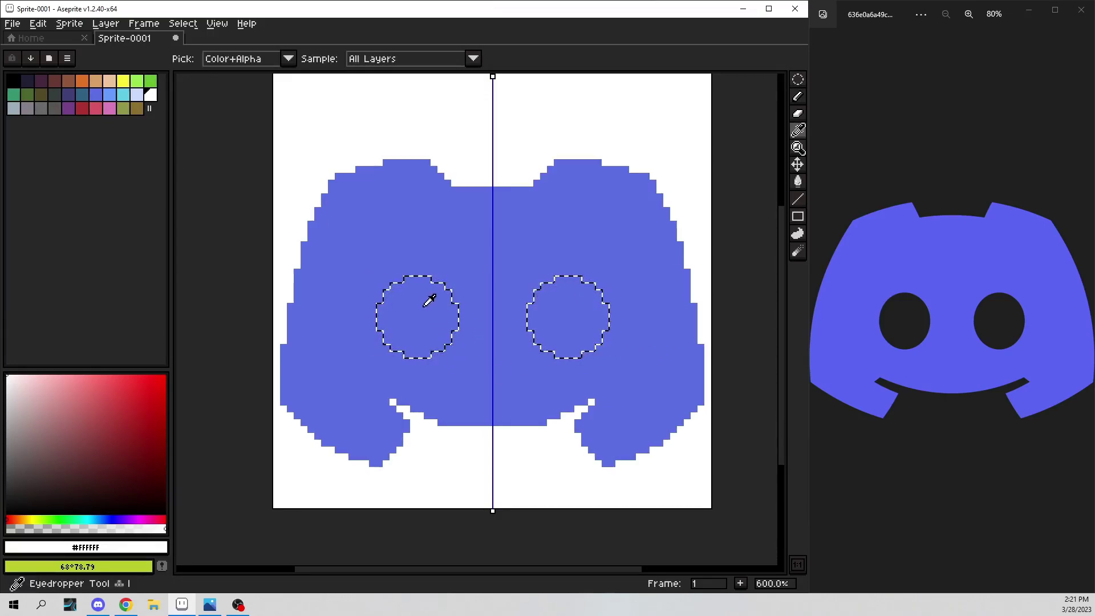
key("g")
left_click(425, 304)
scroll(602, 352, "down", 3)
scroll(602, 351, "up", 2)
left_click(183, 23)
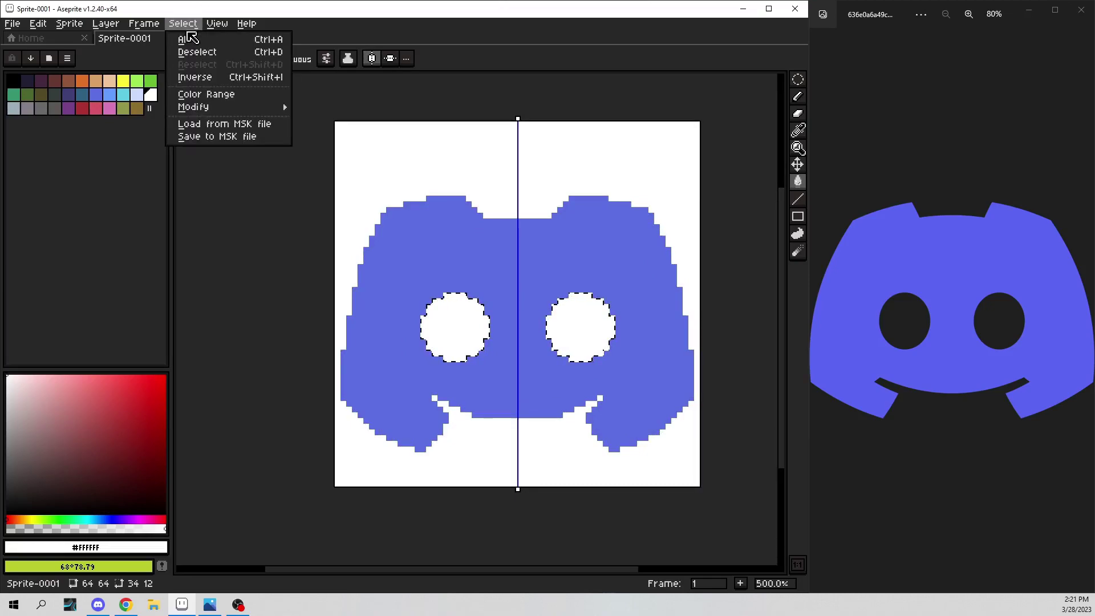
left_click(197, 52)
- Try stretching both eyes one pixel taller with a rectangular selection, then undo it
scroll(550, 331, "down", 4)
scroll(551, 330, "up", 5)
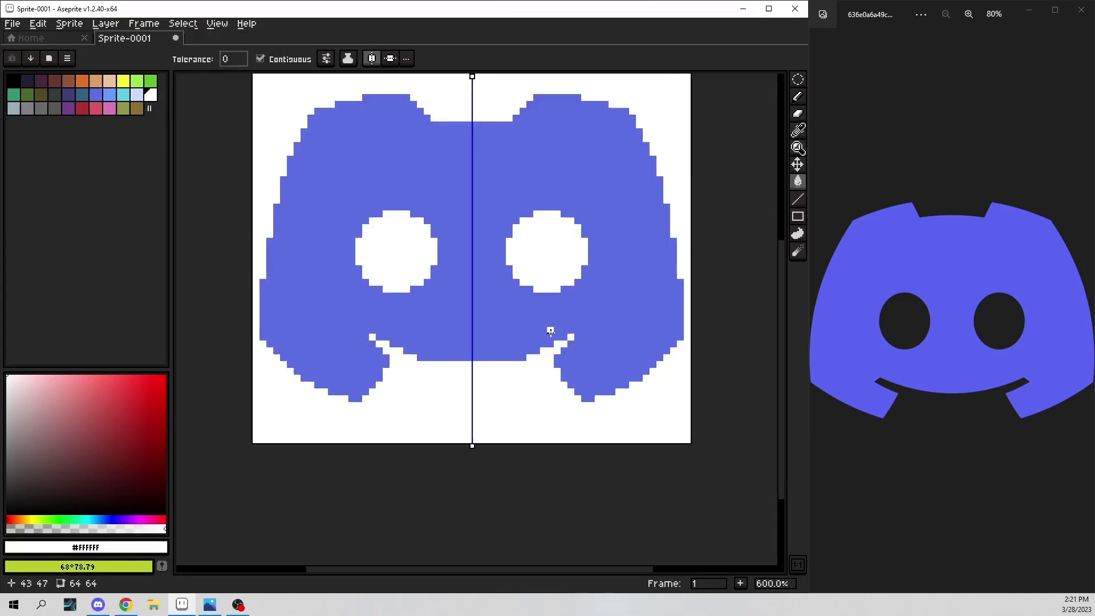
scroll(415, 255, "up", 1)
key("m")
left_click_drag(329, 185, 662, 327)
left_click_drag(501, 198, 502, 190)
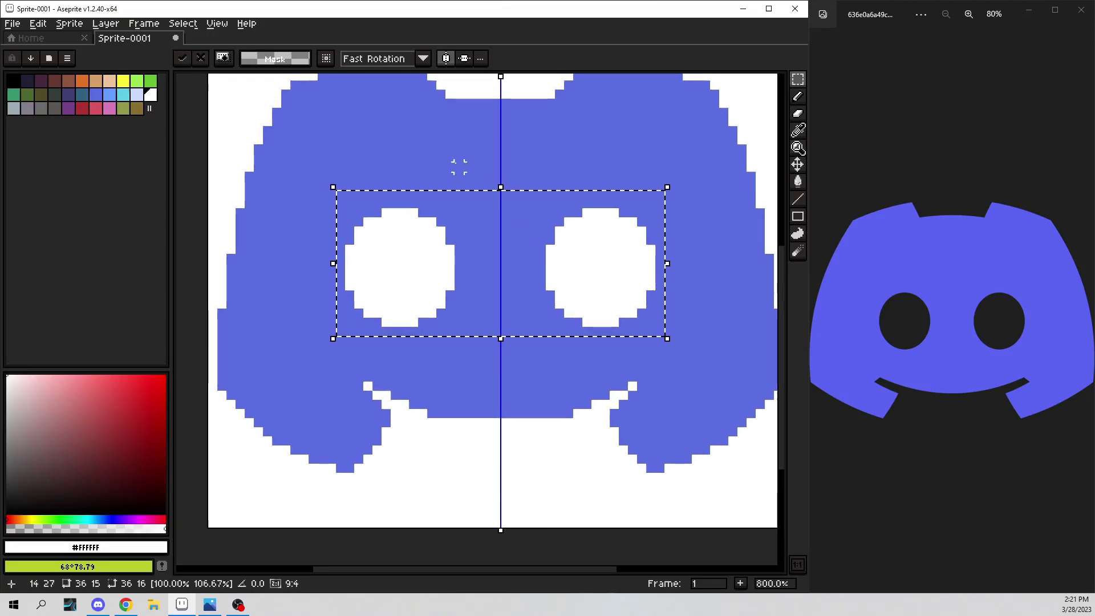
left_click(196, 28)
left_click(454, 128)
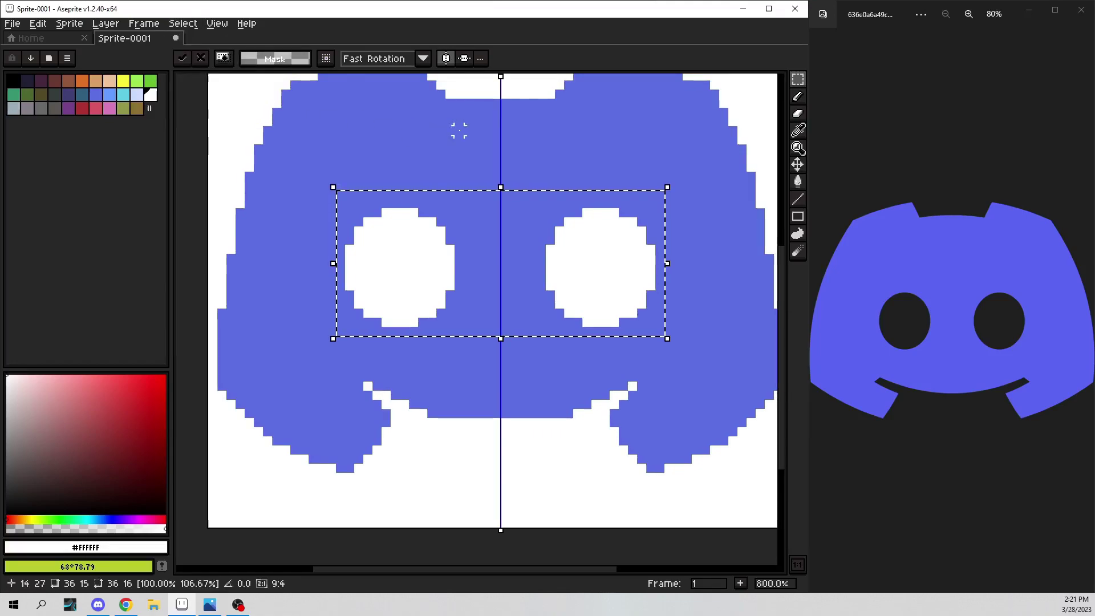
left_click(413, 176)
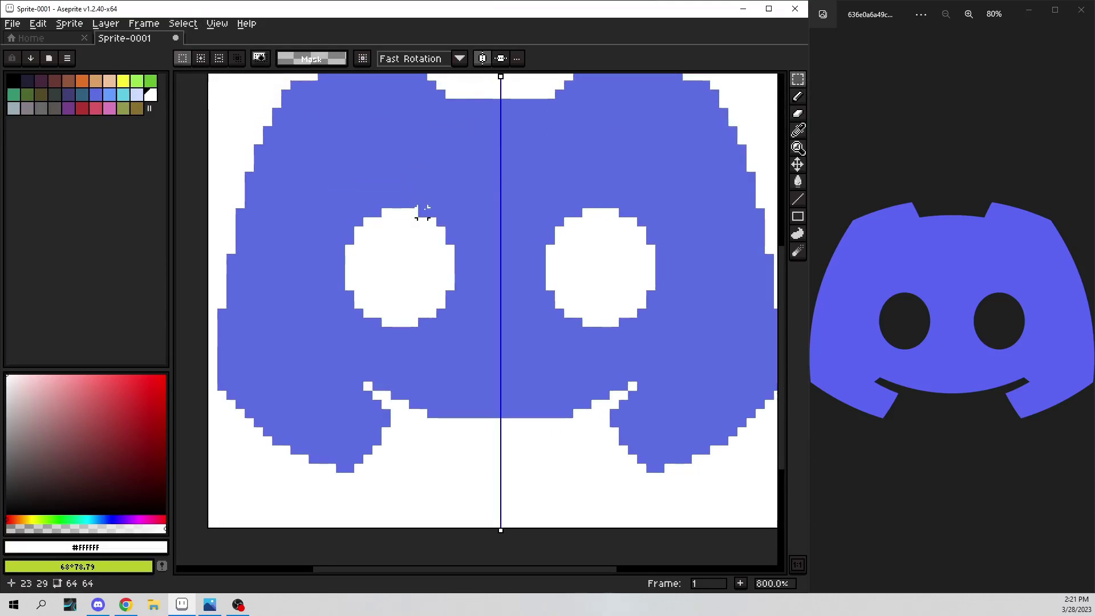
key("ctrl+z")
key("ctrl+z")
- Reselect both eyes and drag the top edge to stretch them slightly upward
left_click_drag(330, 193, 714, 341)
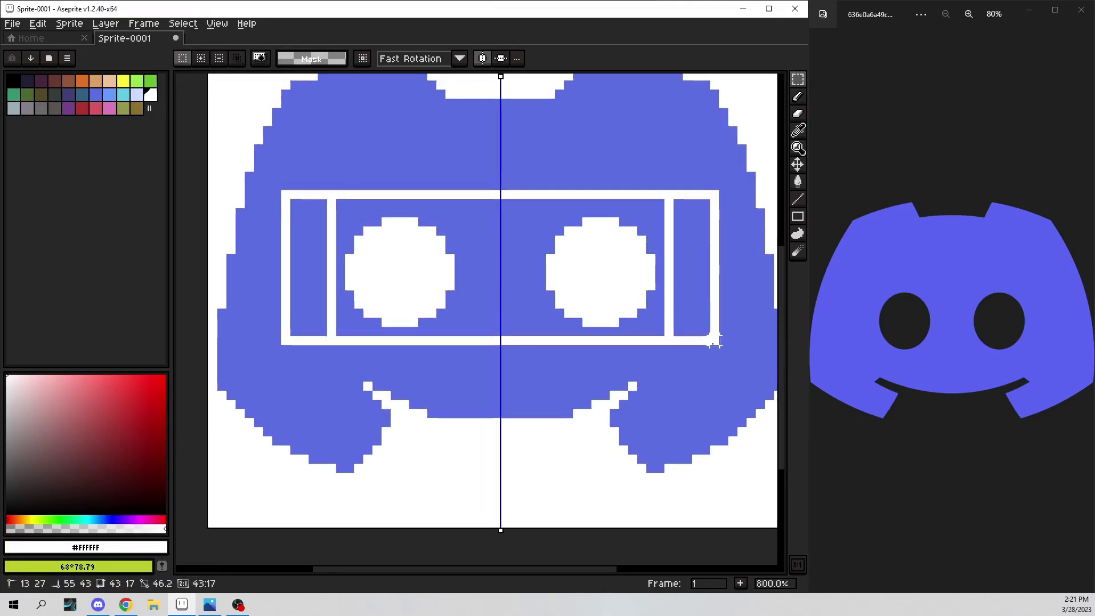
left_click(501, 187)
left_click_drag(501, 187, 502, 178)
left_click(184, 24)
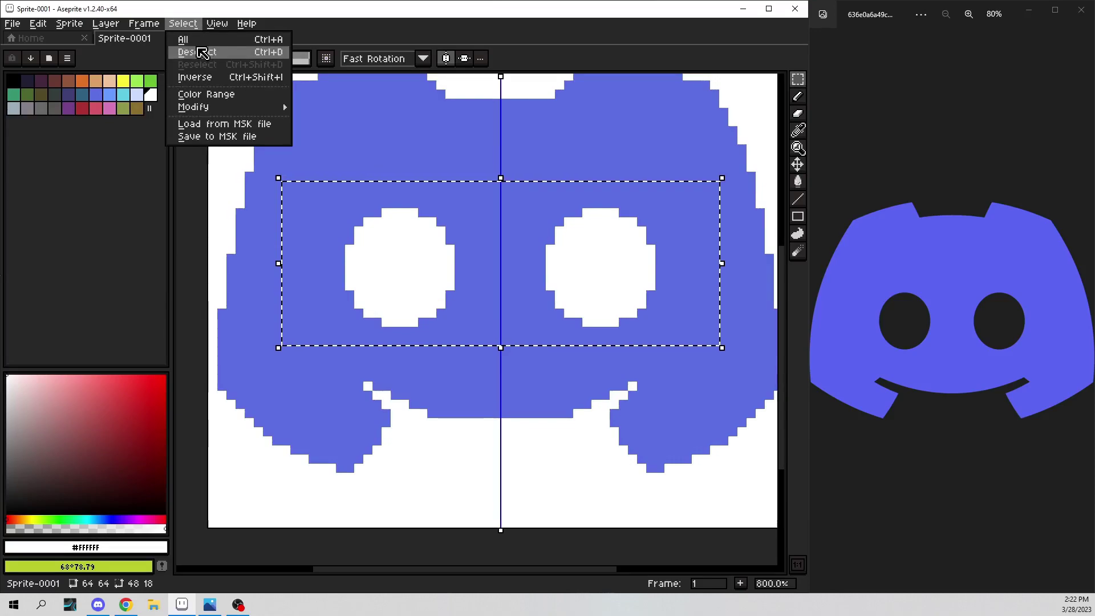
- Deselect the eyes, return to the Pencil, and turn off Symmetry with the whole logo in view
left_click(195, 49)
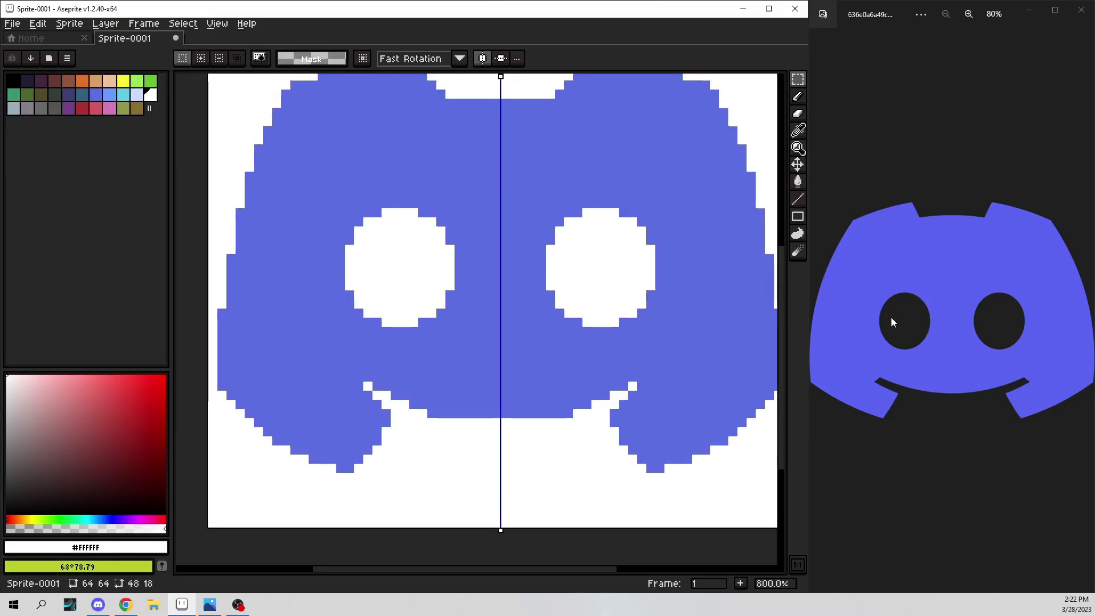
scroll(491, 269, "down", 4)
scroll(492, 269, "up", 3)
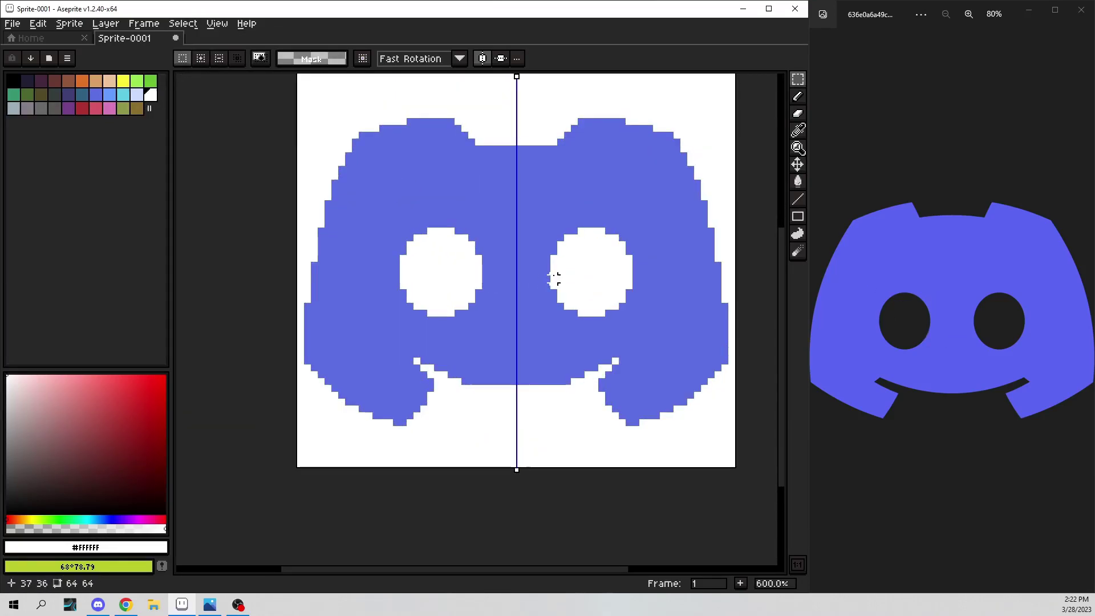
scroll(555, 278, "down", 4)
key("b")
left_click(587, 274, "alt")
scroll(587, 273, "up", 4)
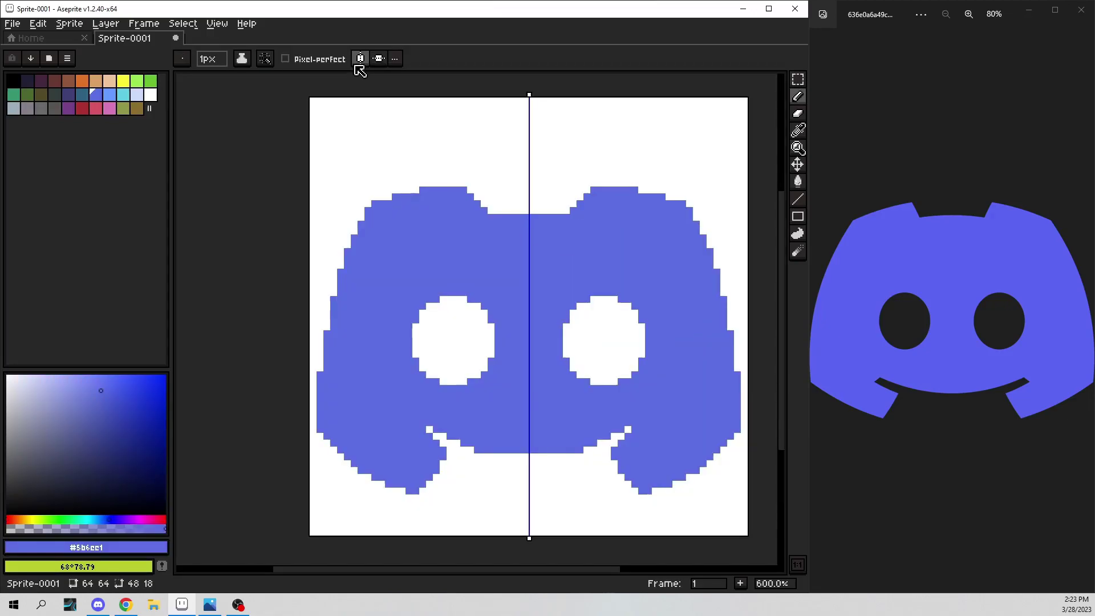
left_click(359, 62)
left_click_drag(520, 120, 485, 122)
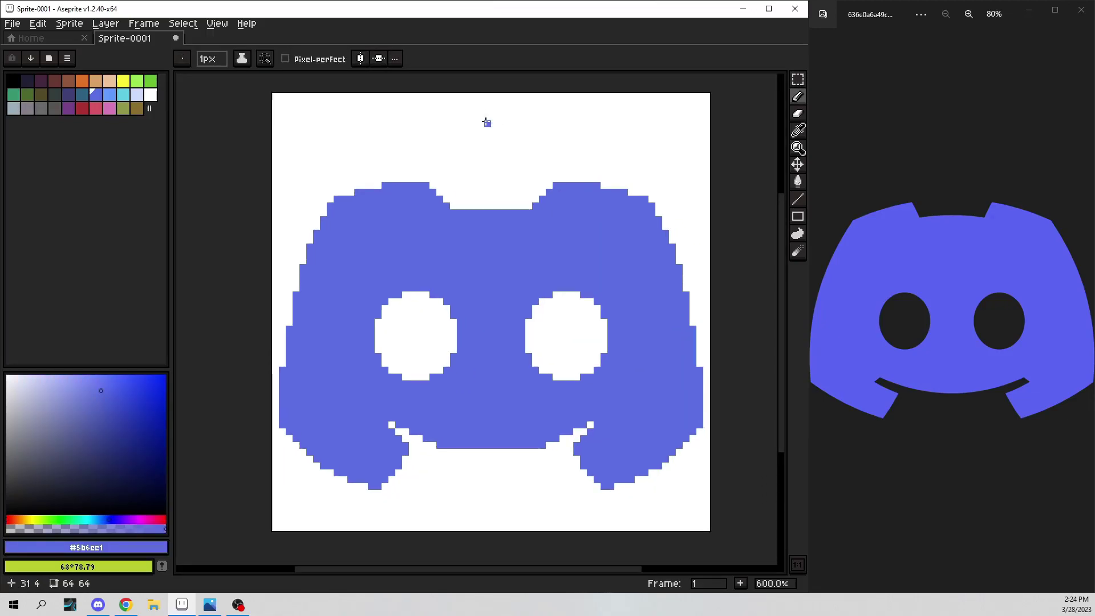
scroll(487, 129, "down", 1)
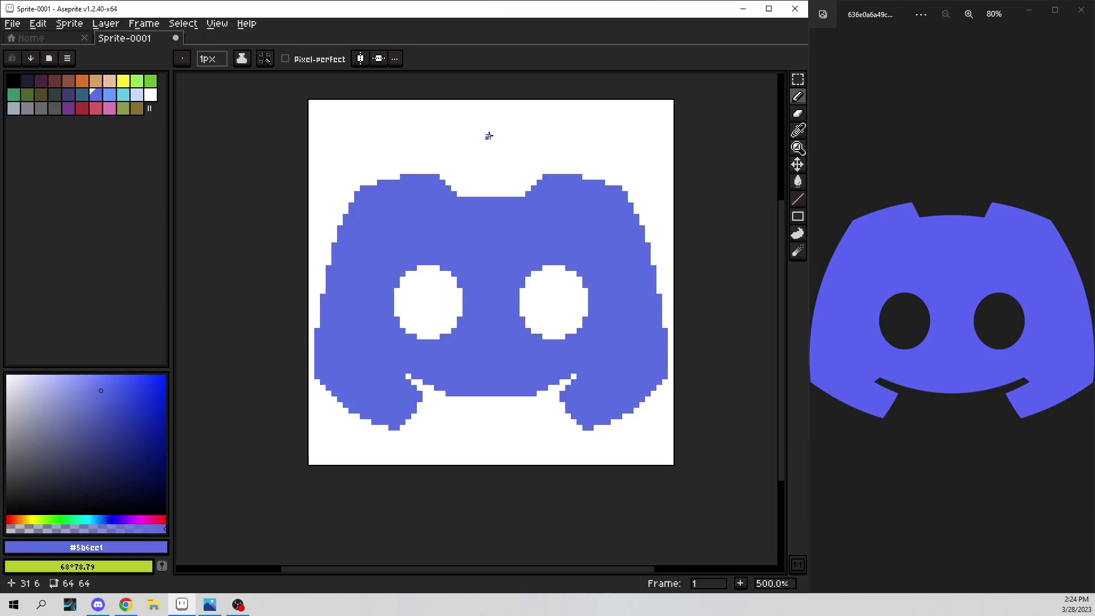
- Set the colour to black, sketch an outline above the left eye, then undo it
left_click(12, 80)
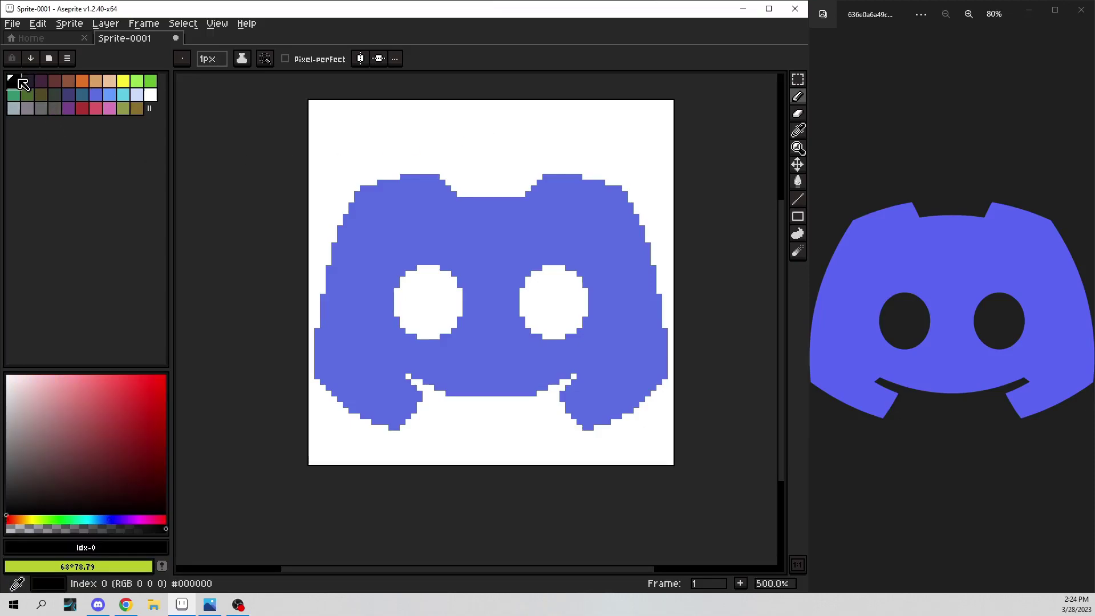
scroll(419, 279, "up", 2)
mouse_move(418, 261)
left_mouse_down()
mouse_move(455, 265)
mouse_move(468, 289)
mouse_move(402, 270)
left_mouse_up()
scroll(568, 264, "down", 4)
key("ctrl+z")
key("ctrl+z")
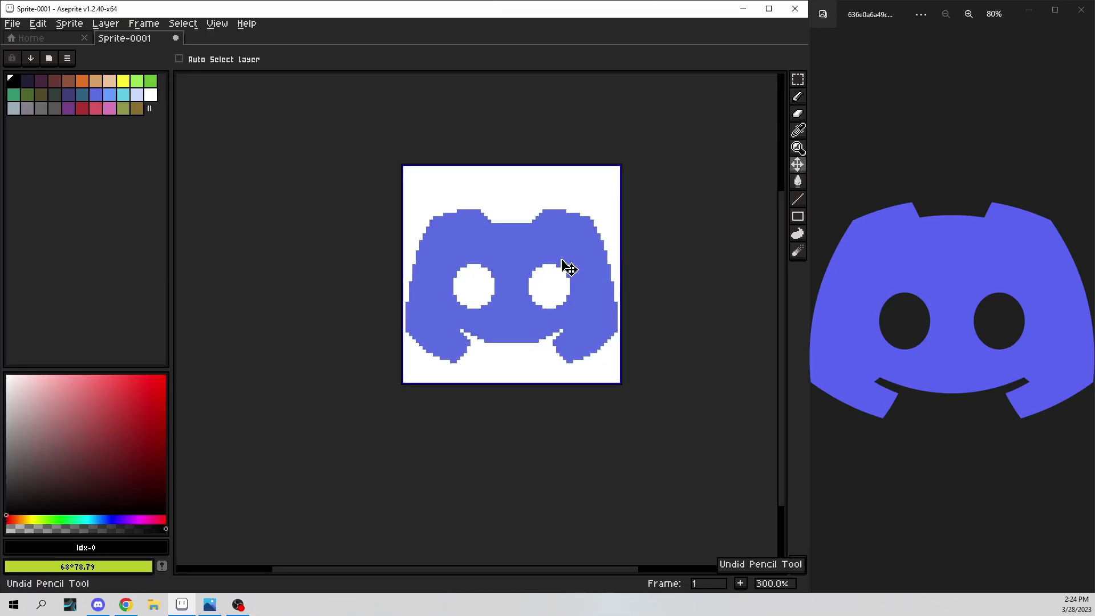